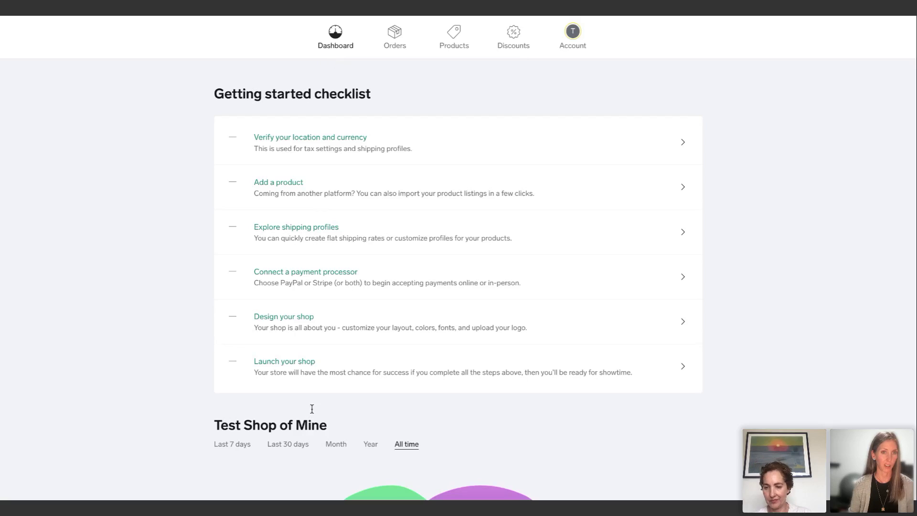
# Open the location and currency item of the getting started checklist and fill in the shop's United States postal address
pyautogui.click(305, 139)
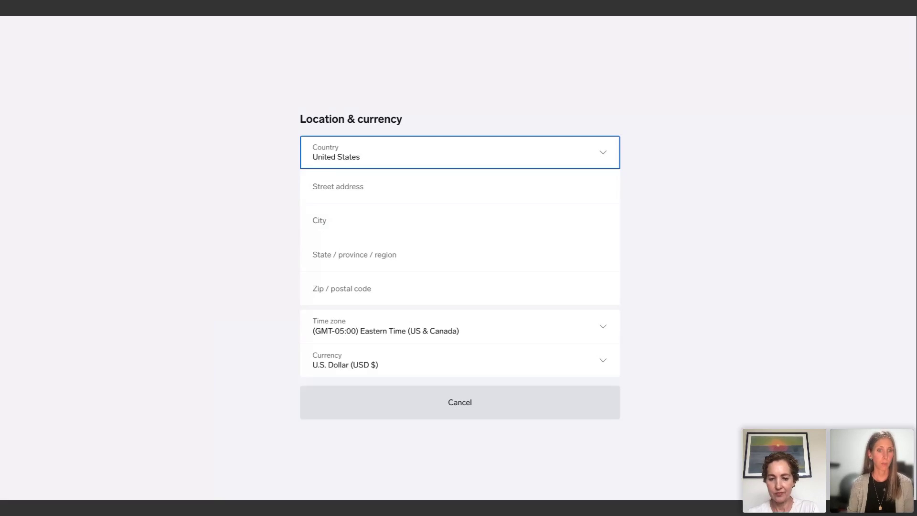
pyautogui.click(352, 189)
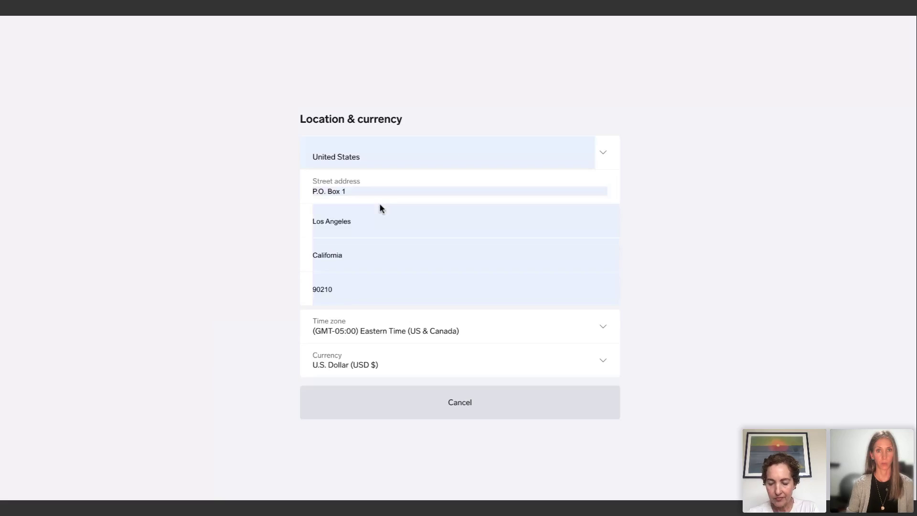
pyautogui.click(380, 206)
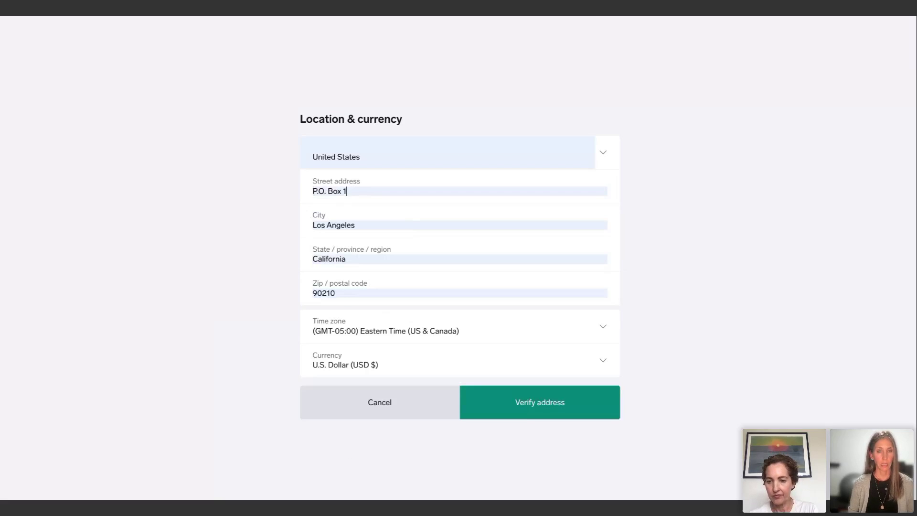
# Set the shop's time zone to (GMT-08:00) Pacific Time (US & Canada), then verify the address and save the settings
pyautogui.click(336, 333)
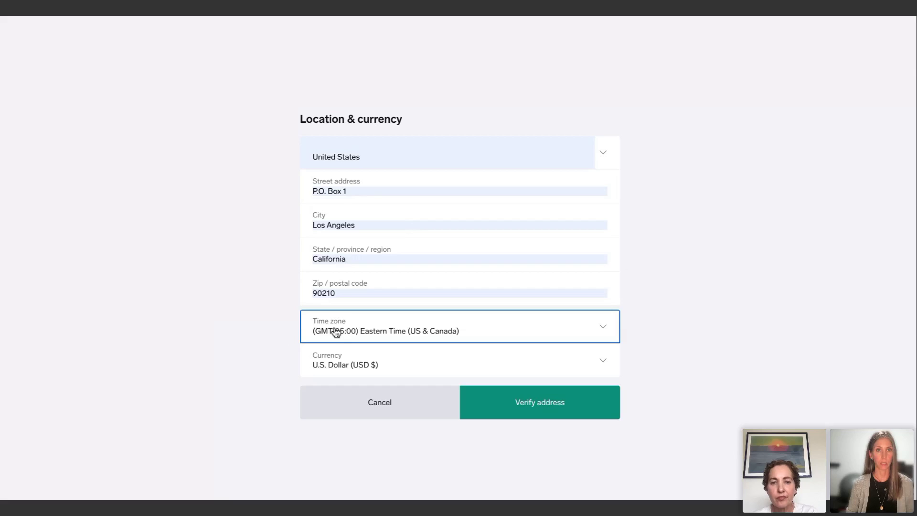
pyautogui.press('Up')
pyautogui.press('Up')
pyautogui.press('Up')
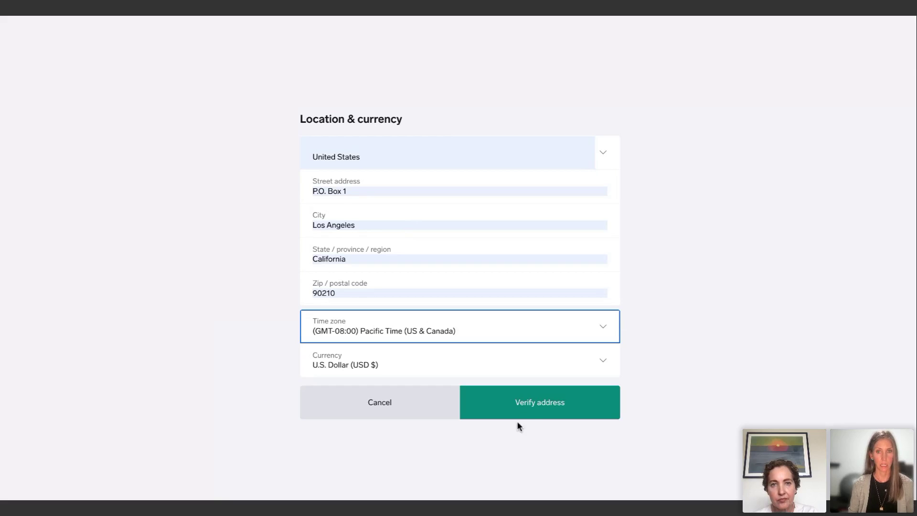
pyautogui.click(527, 406)
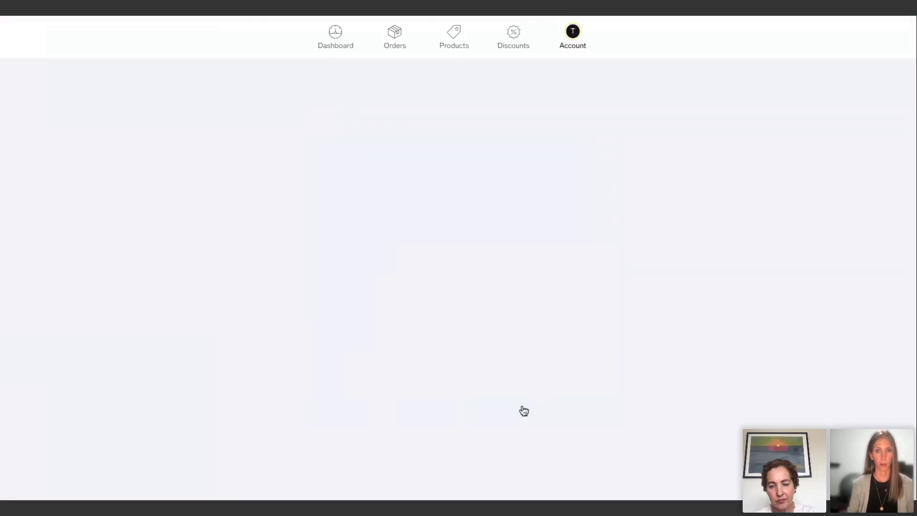
pyautogui.click(514, 308)
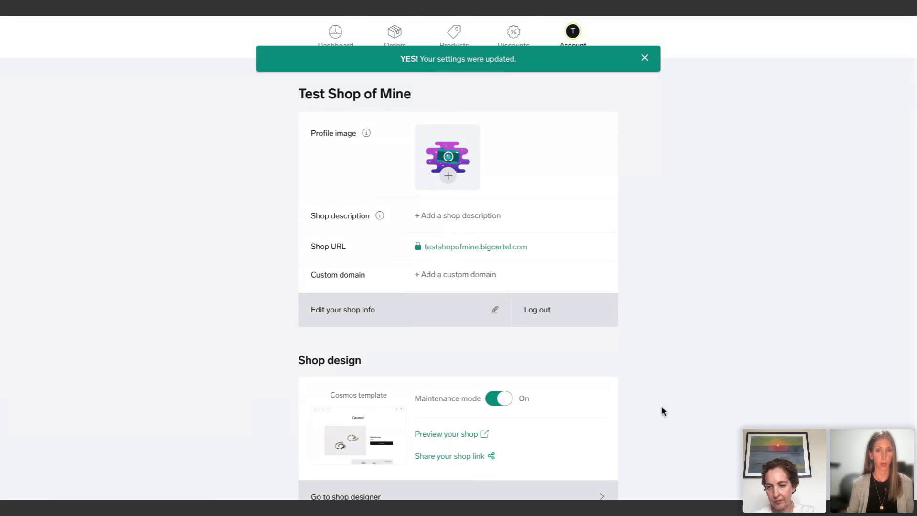
# Review the saved location and currency details on the account page and return to the dashboard
pyautogui.scroll(-5, 673, 400)
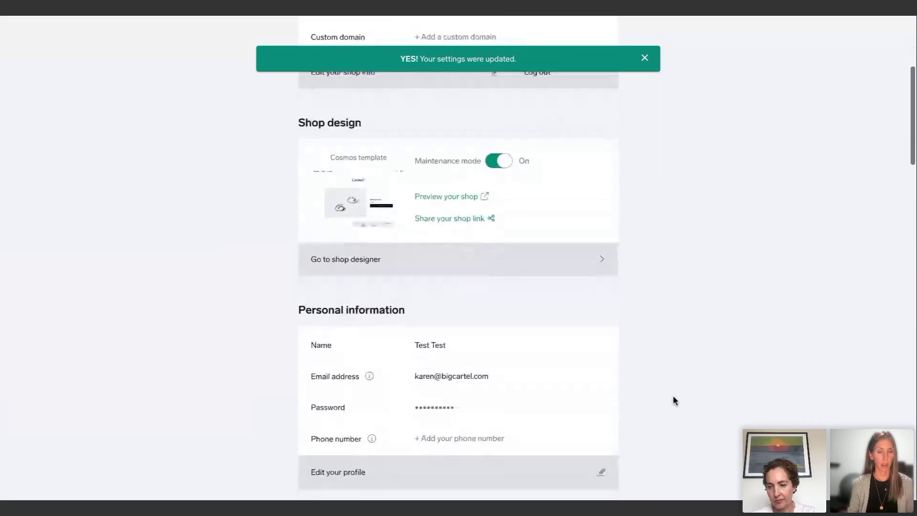
pyautogui.scroll(-4, 673, 400)
pyautogui.scroll(-4, 621, 334)
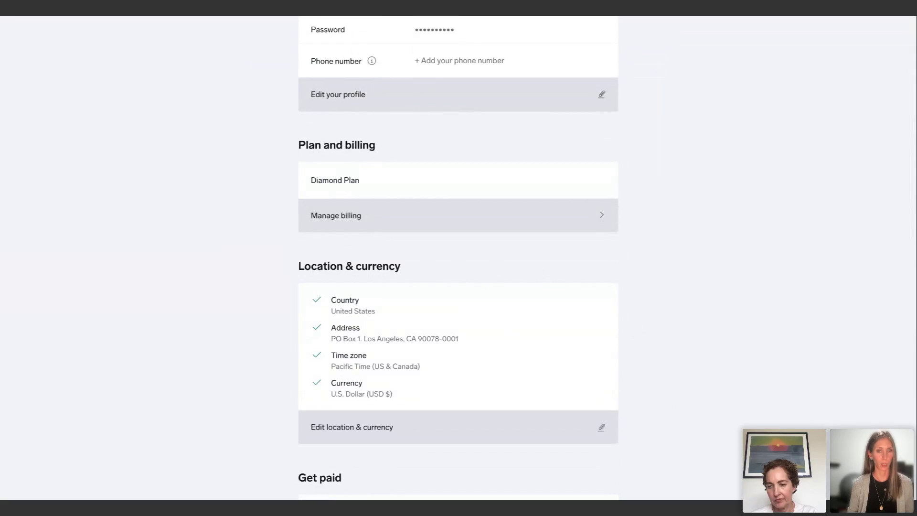
pyautogui.scroll(12, 136, 111)
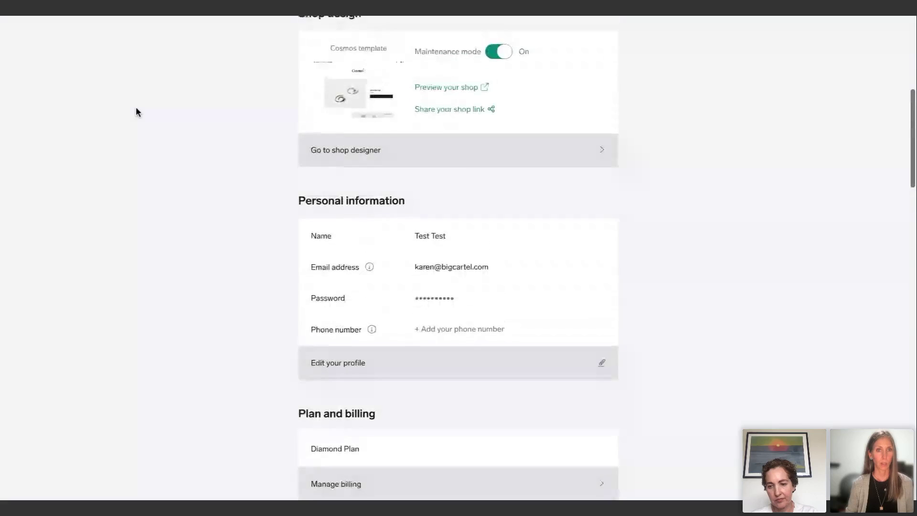
pyautogui.click(336, 41)
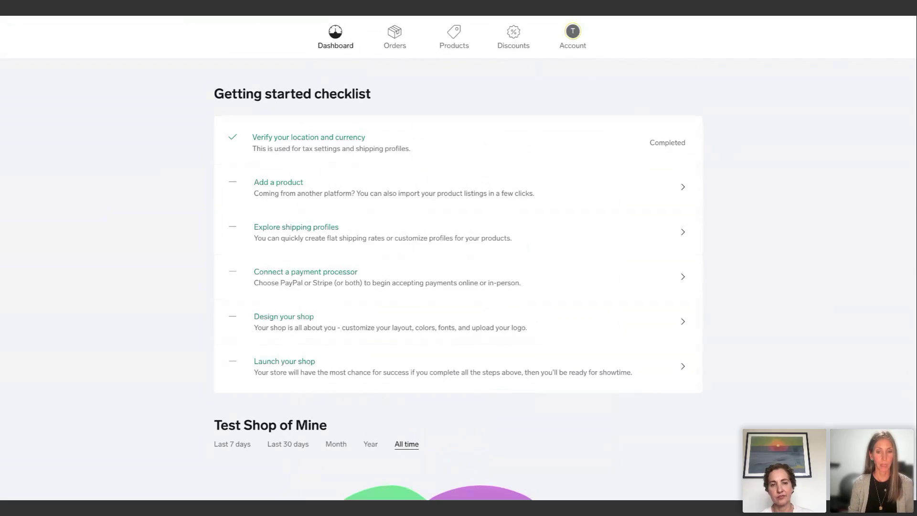
# Start a new product from the checklist and name it "Get Em' Tiger Sweatshirt"
pyautogui.click(280, 188)
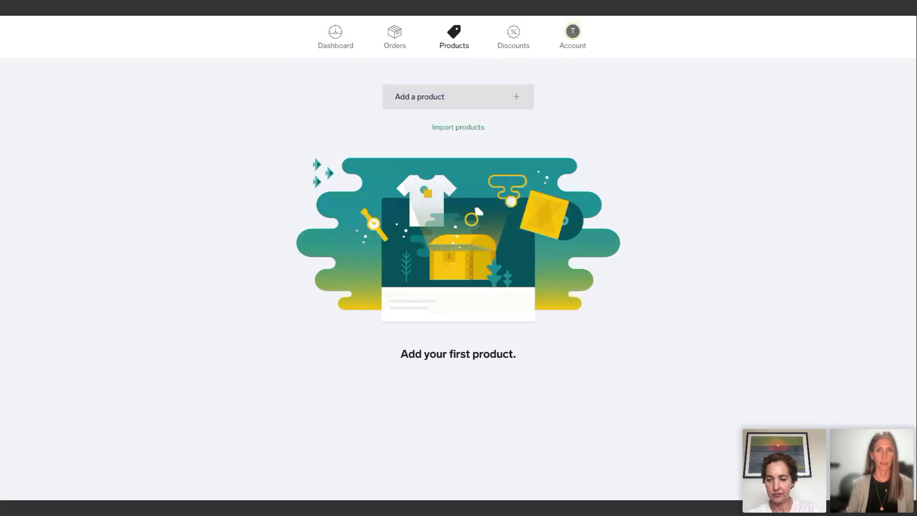
pyautogui.click(458, 97)
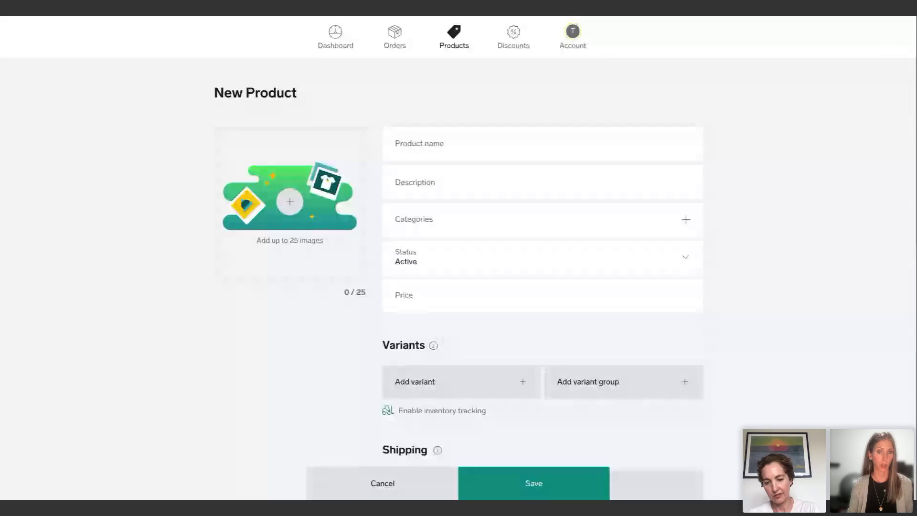
pyautogui.click(430, 143)
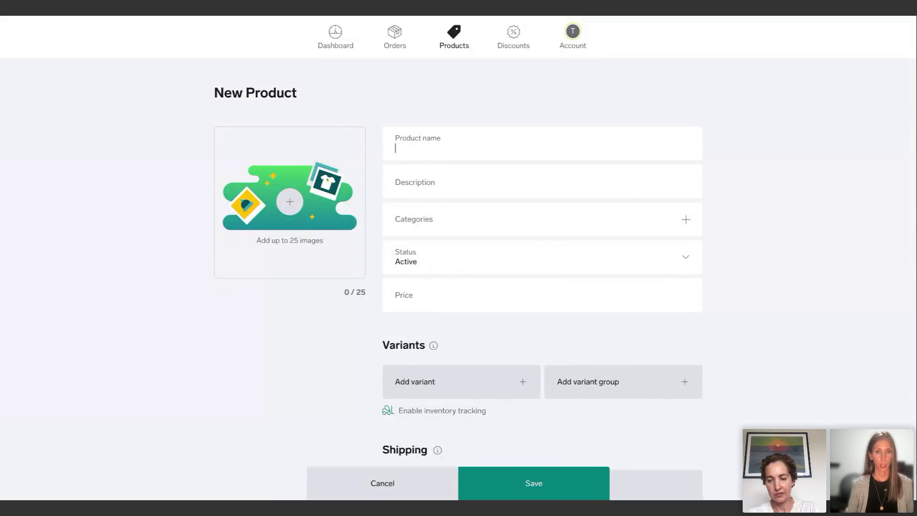
pyautogui.write('Get')
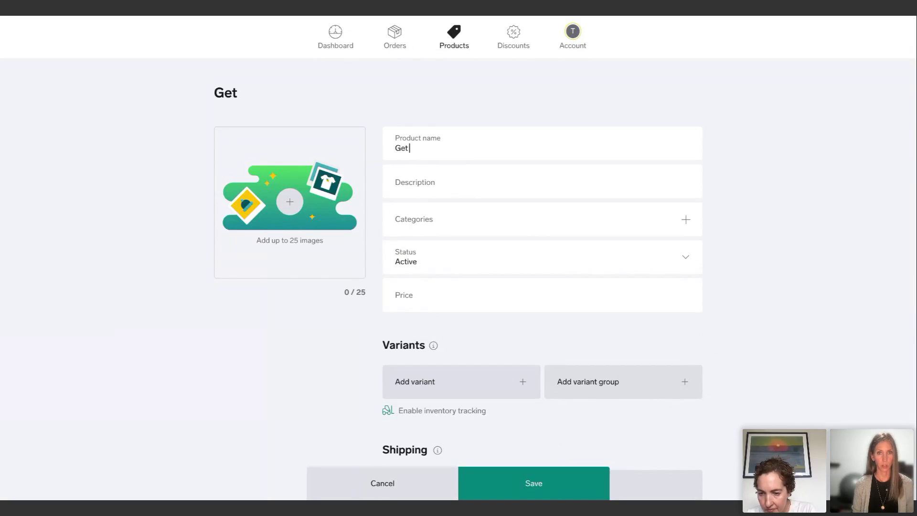
pyautogui.write(" Em' Tiger S")
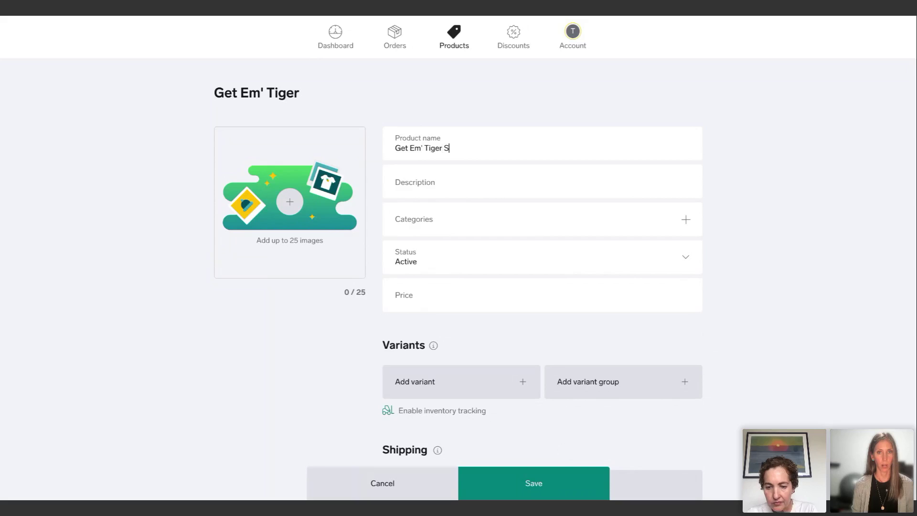
pyautogui.write('weatshirt')
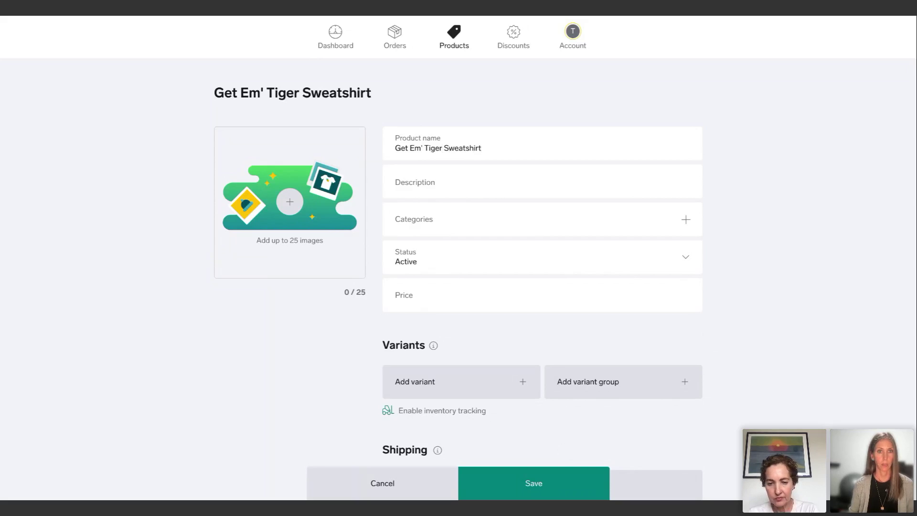
# Upload four images of the sweatshirt and set the product's price to 40.00
pyautogui.click(289, 208)
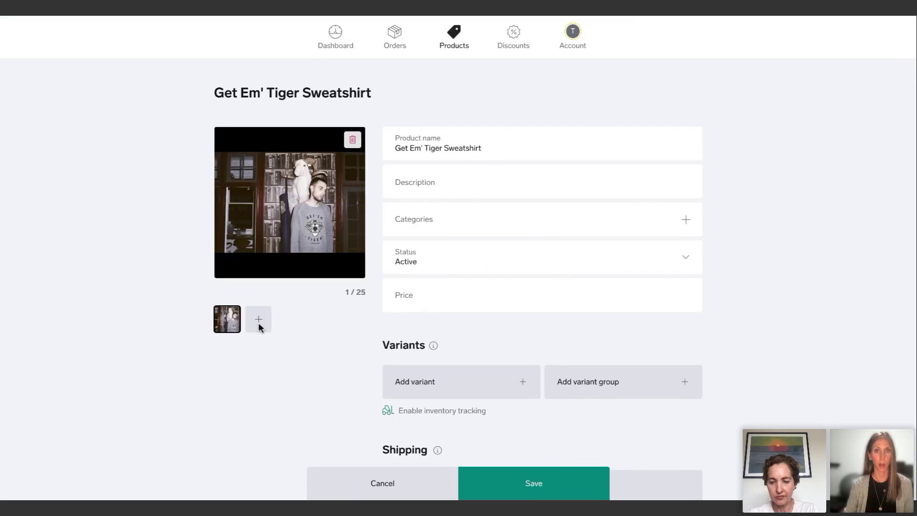
pyautogui.click(259, 319)
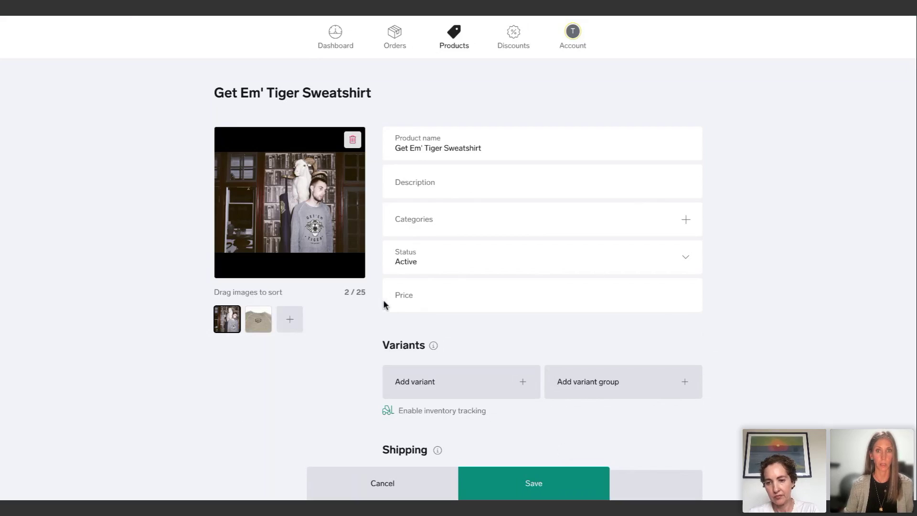
pyautogui.click(290, 319)
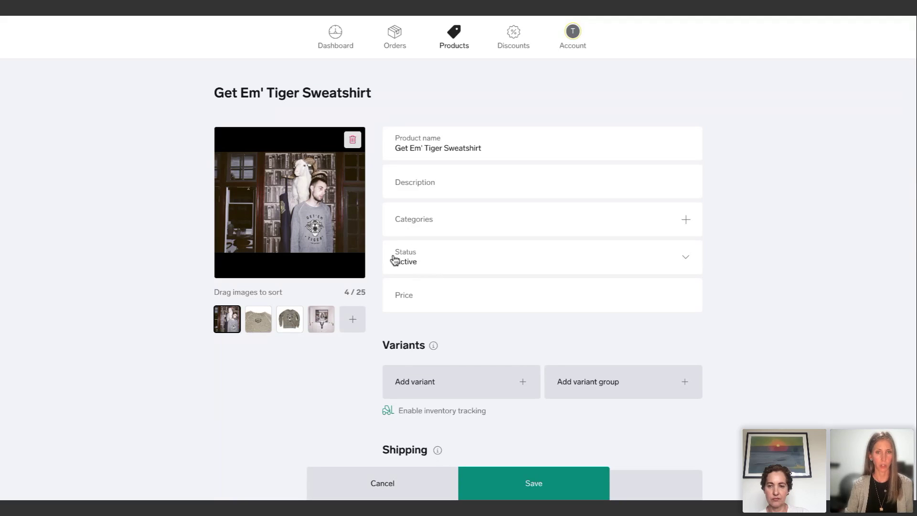
pyautogui.click(400, 296)
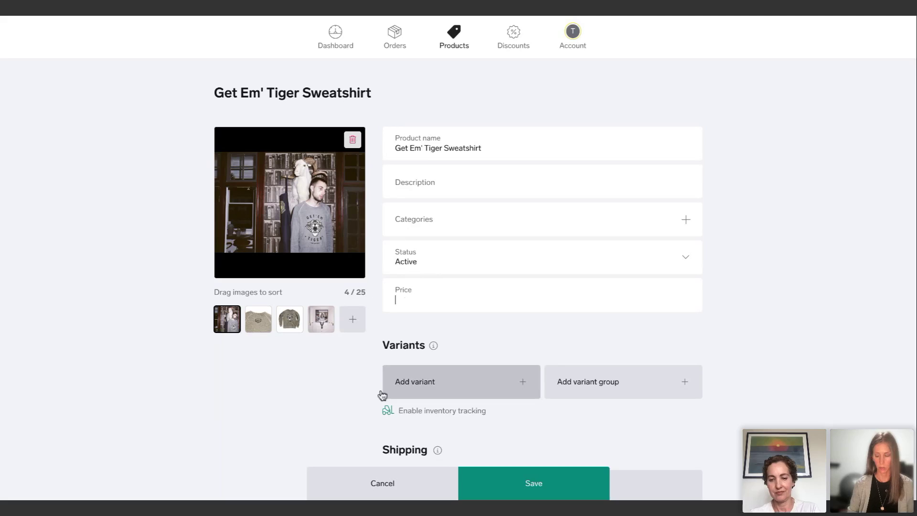
pyautogui.write('40.00')
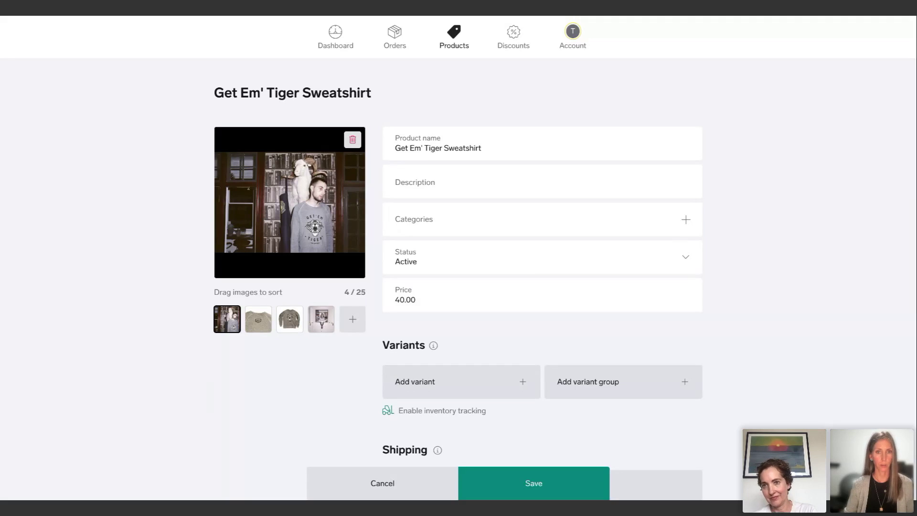
# Add five size variants to the sweatshirt, named S, M, L, XL and XXL
pyautogui.scroll(-1, 318, 391)
pyautogui.scroll(-1, 317, 389)
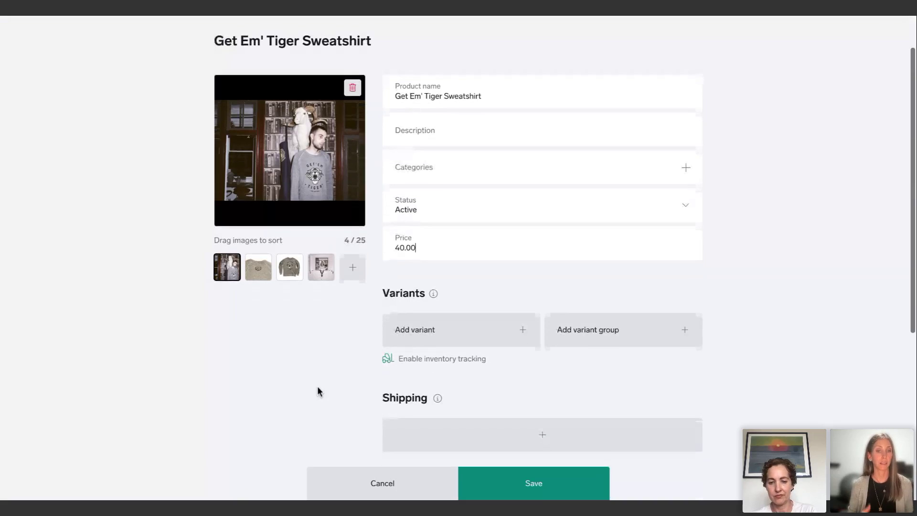
pyautogui.scroll(-1, 317, 387)
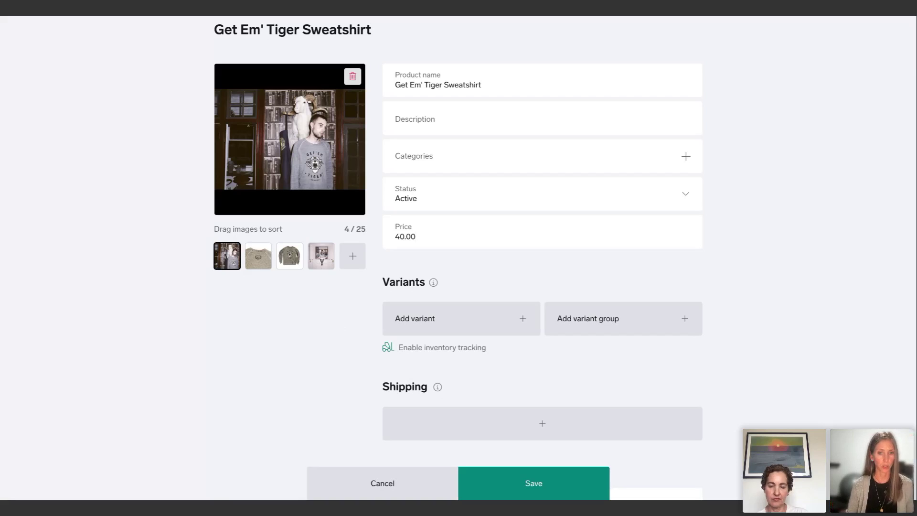
pyautogui.click(406, 318)
pyautogui.click(413, 314)
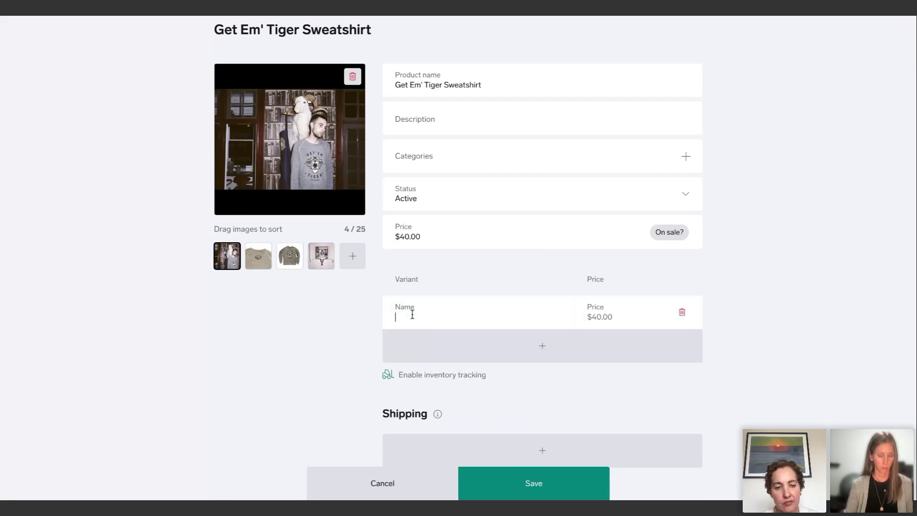
pyautogui.write('S')
pyautogui.click(425, 359)
pyautogui.write('M')
pyautogui.click(417, 379)
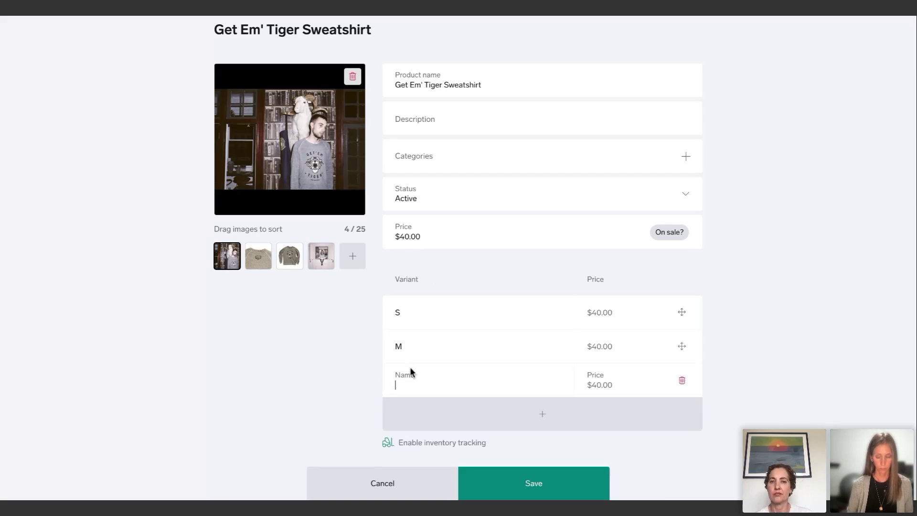
pyautogui.write('L')
pyautogui.click(410, 420)
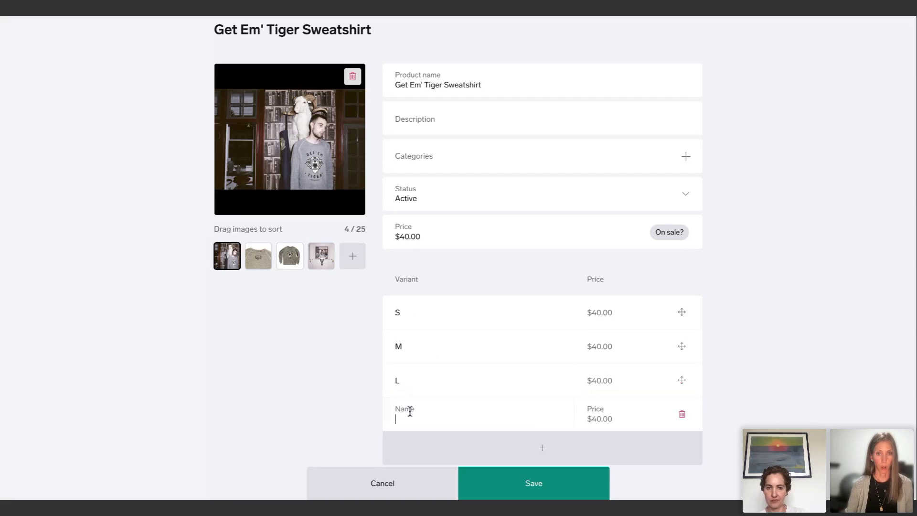
pyautogui.write('XL')
pyautogui.scroll(-2, 419, 424)
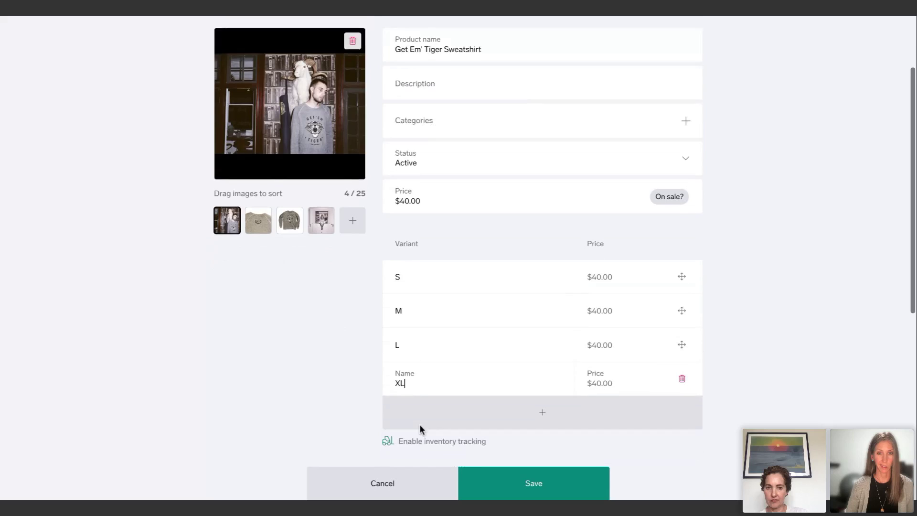
pyautogui.write('XXL')
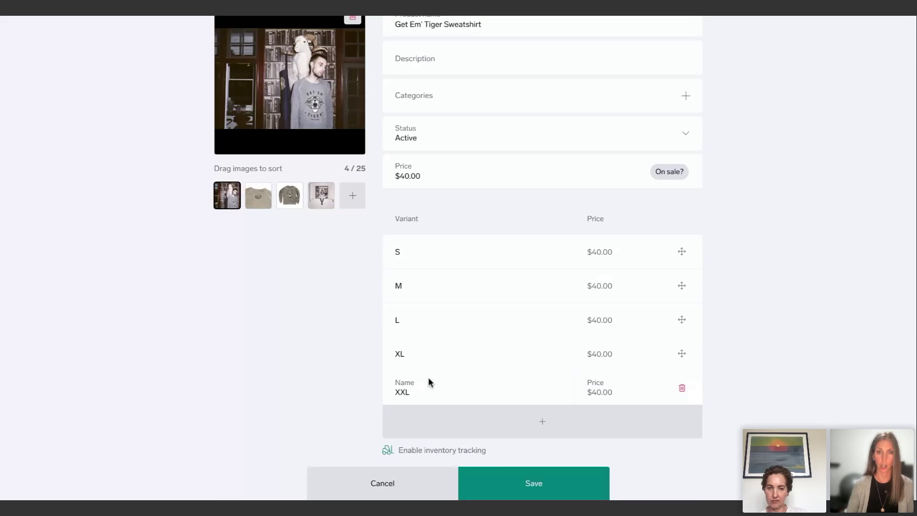
# Set the XXL variant's price to 42.00 and save the product
pyautogui.click(604, 391)
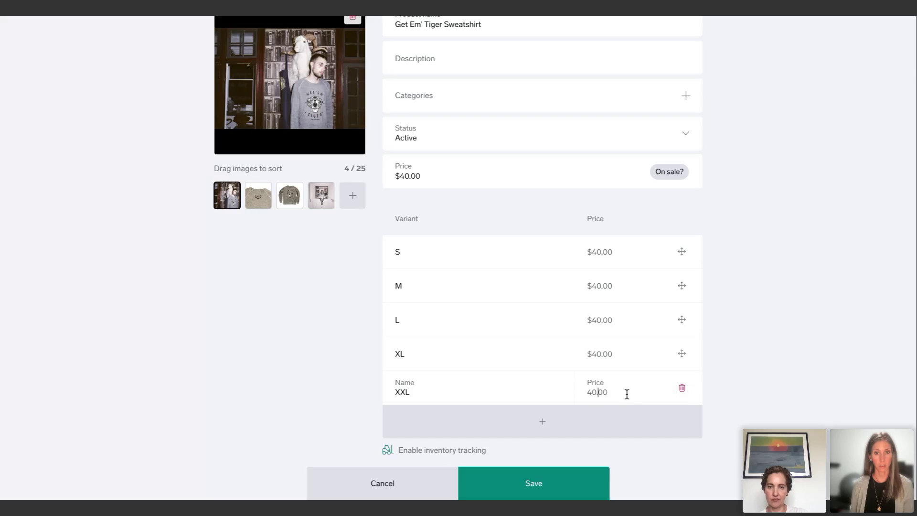
pyautogui.press('BackSpace')
pyautogui.write('2')
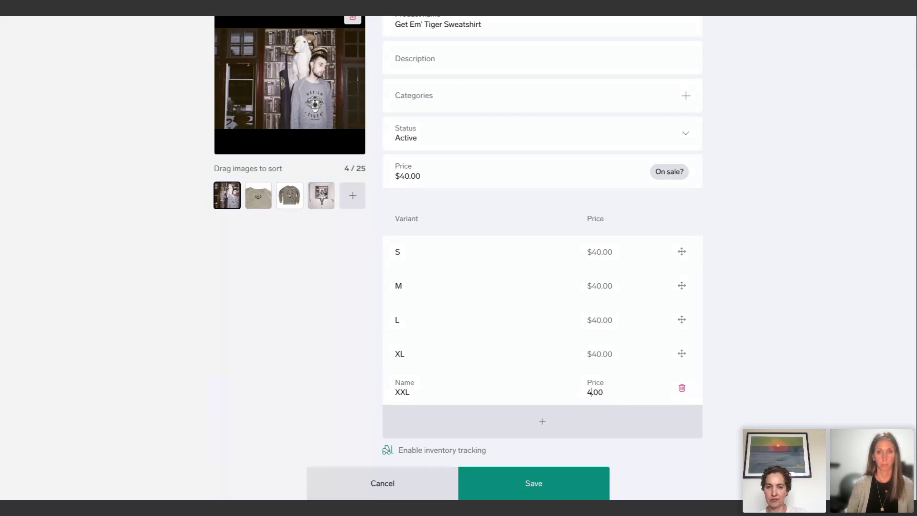
pyautogui.scroll(-4, 201, 395)
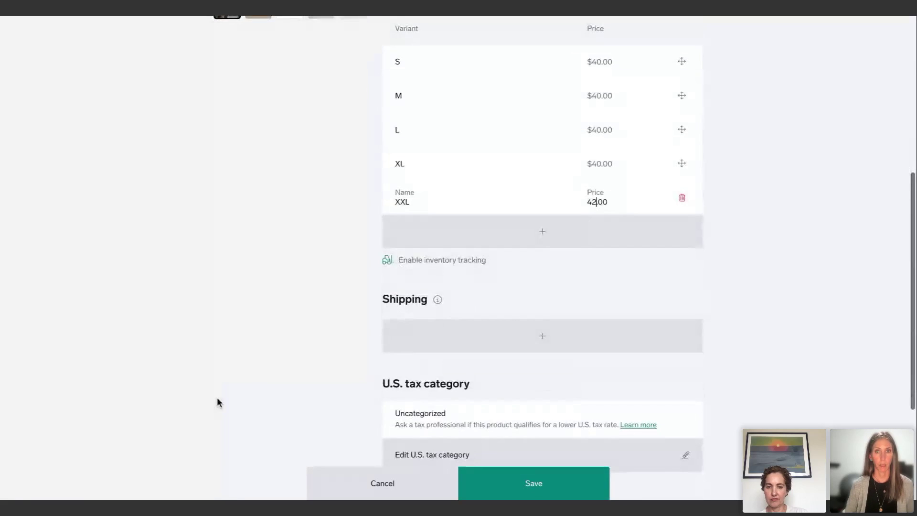
pyautogui.scroll(-1, 216, 401)
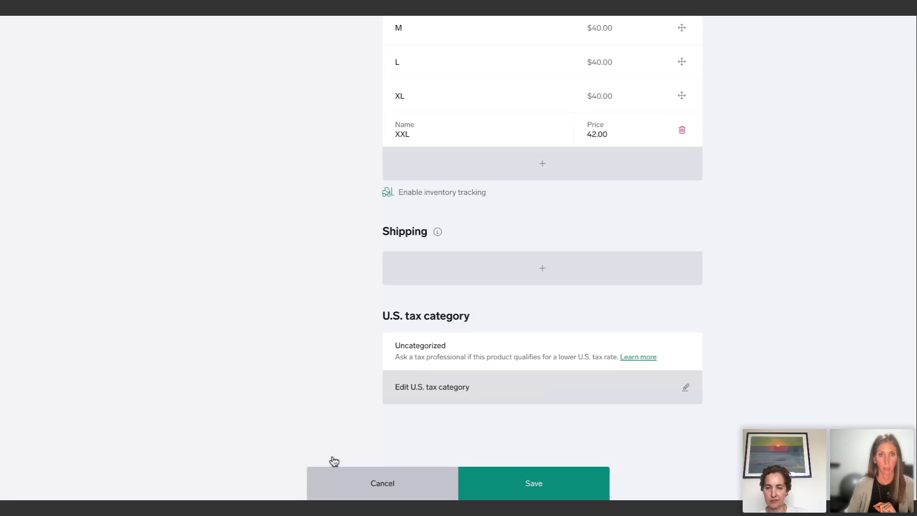
pyautogui.scroll(-2, 293, 378)
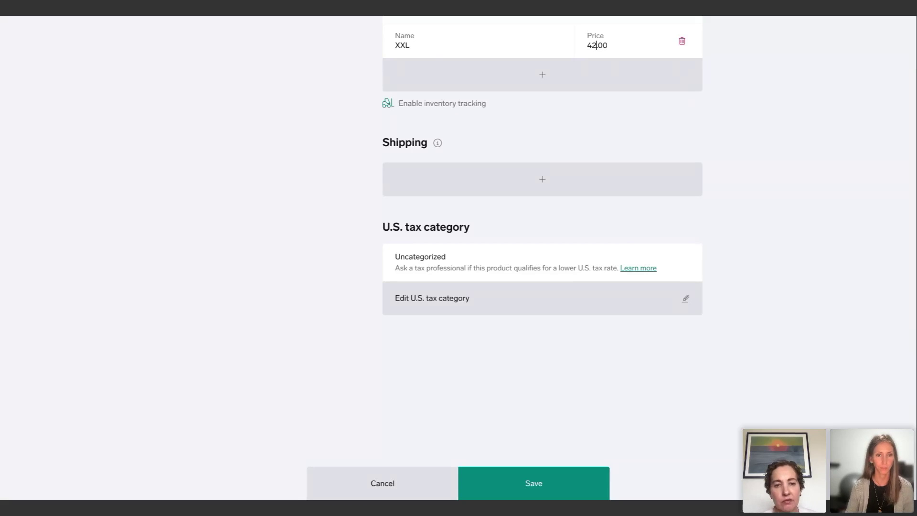
pyautogui.click(520, 490)
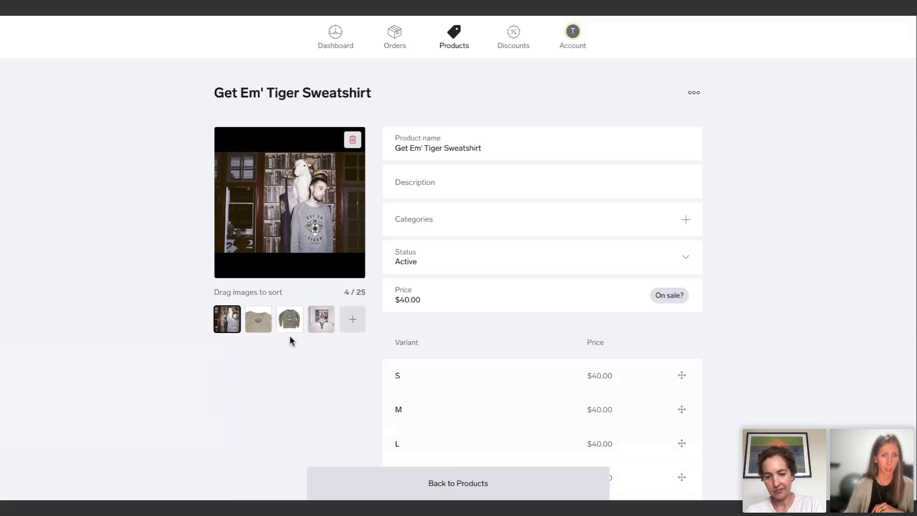
# Move the flat front view of the sweatshirt to the first image slot, set the product price to 42.00 and save
pyautogui.moveTo(289, 321)
pyautogui.mouseDown()
pyautogui.moveTo(223, 323)
pyautogui.moveTo(289, 319)
pyautogui.mouseUp()
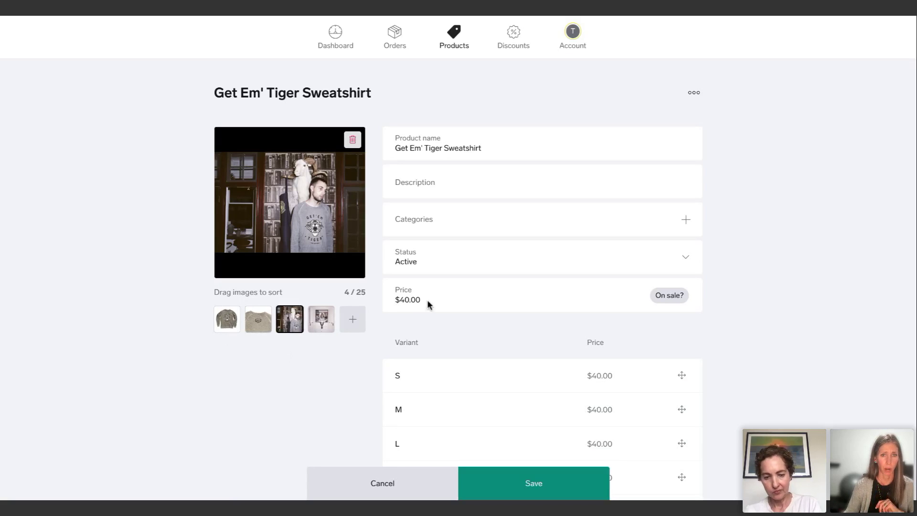
pyautogui.click(414, 300)
pyautogui.press('Left')
pyautogui.press('Left')
pyautogui.press('BackSpace')
pyautogui.press('BackSpace')
pyautogui.write('2.')
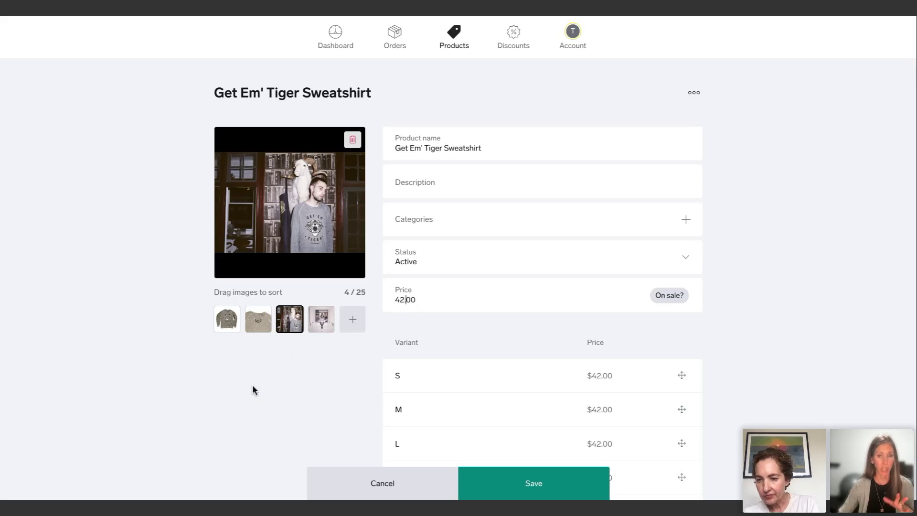
pyautogui.scroll(-5, 252, 390)
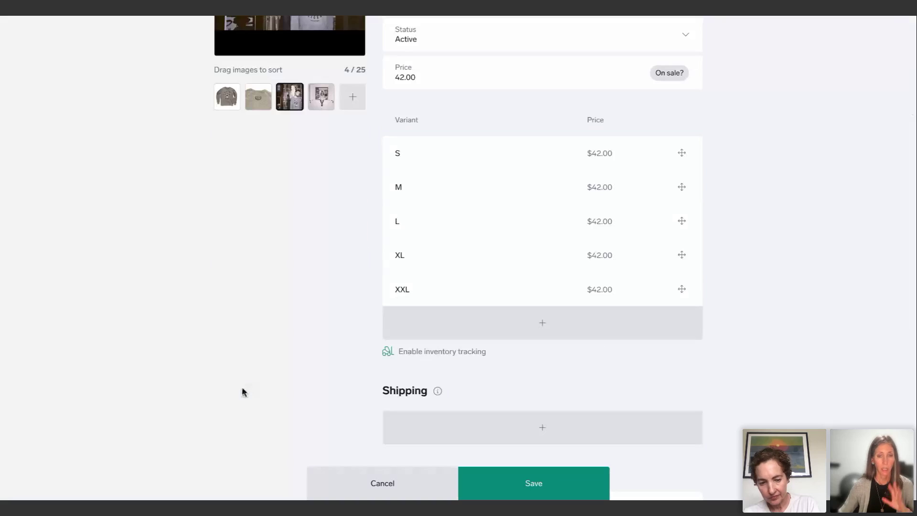
pyautogui.click(511, 485)
pyautogui.click(511, 484)
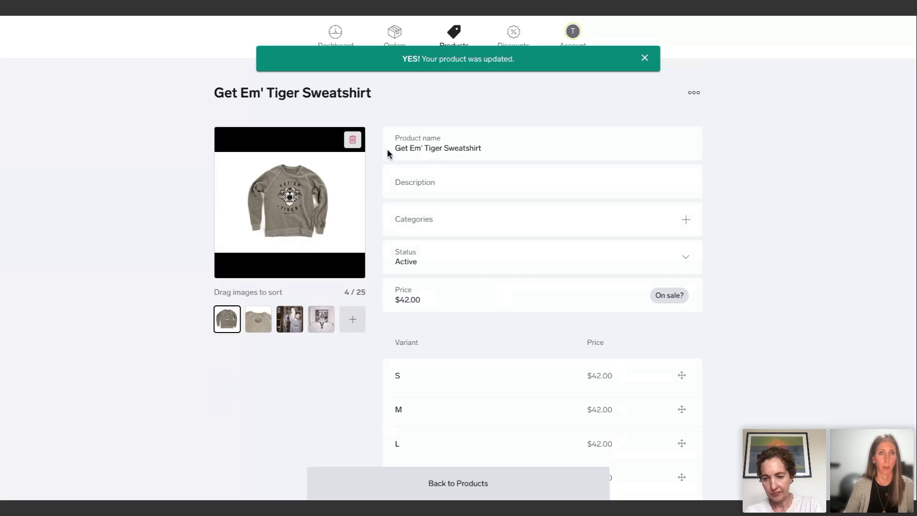
# Open shipping profiles from the getting started checklist and start default shipping rates for United States with the region Pacific West
pyautogui.click(336, 34)
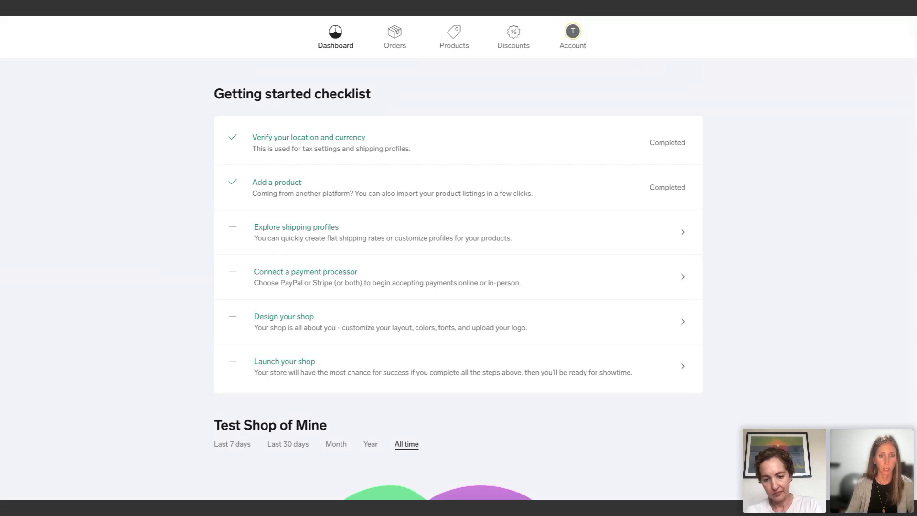
pyautogui.click(293, 235)
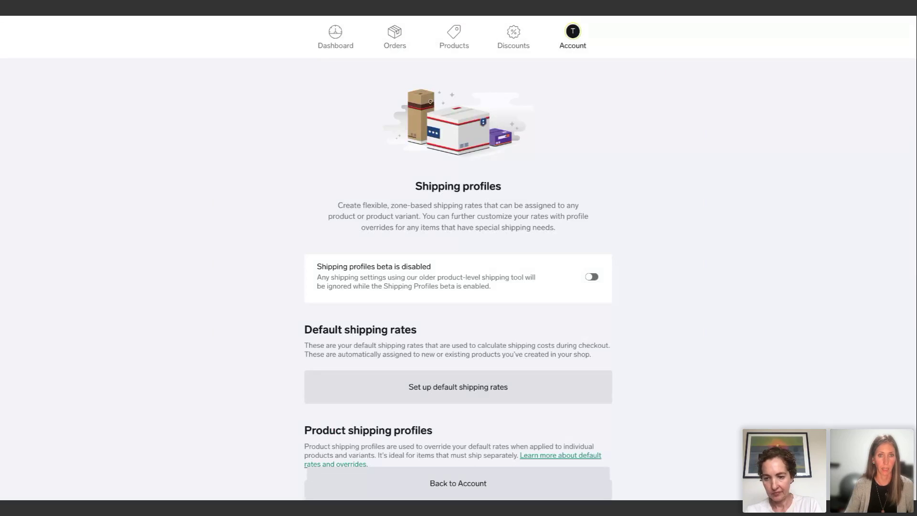
pyautogui.scroll(-3, 212, 409)
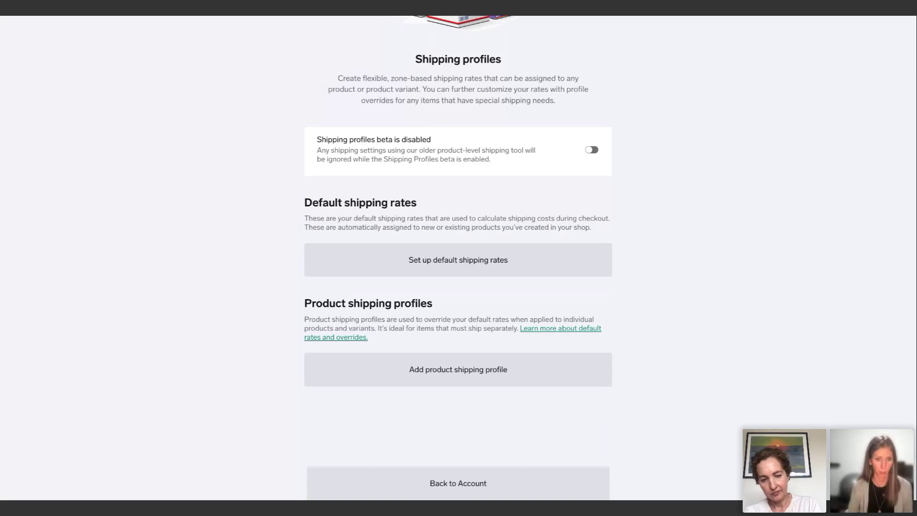
pyautogui.click(433, 266)
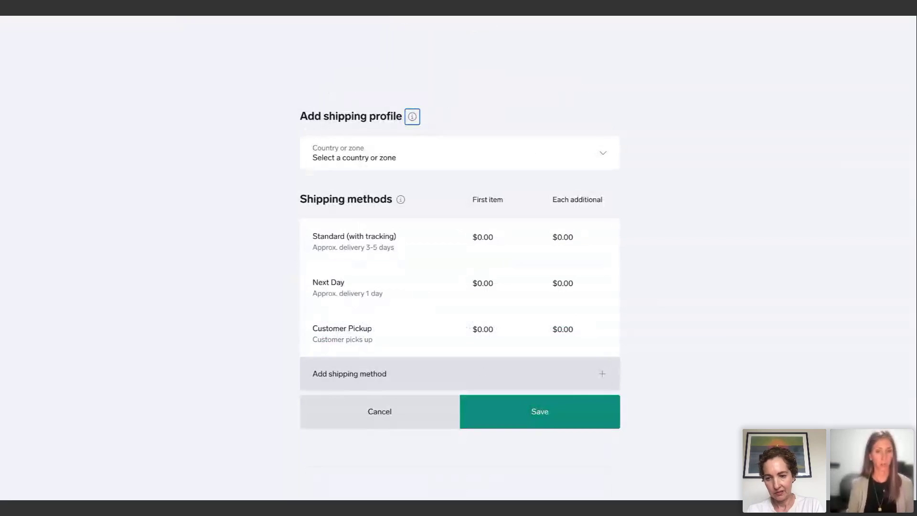
pyautogui.click(342, 159)
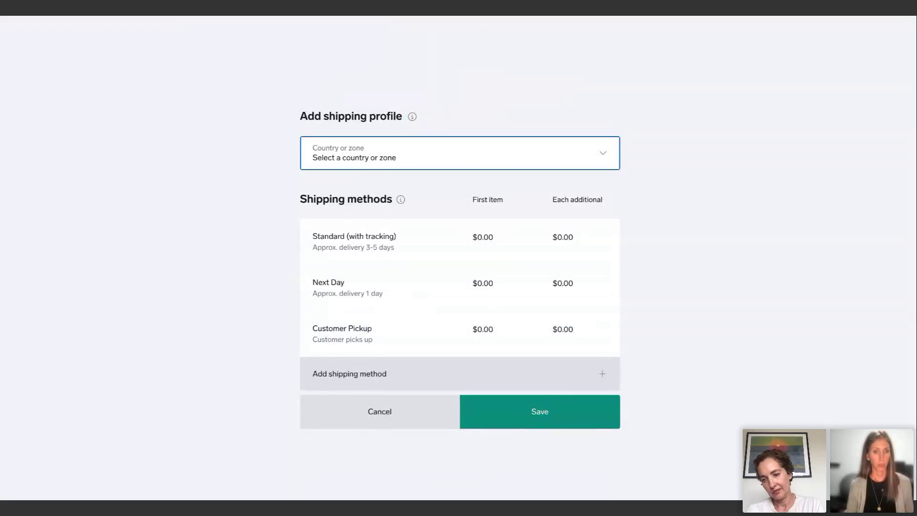
pyautogui.press('Down')
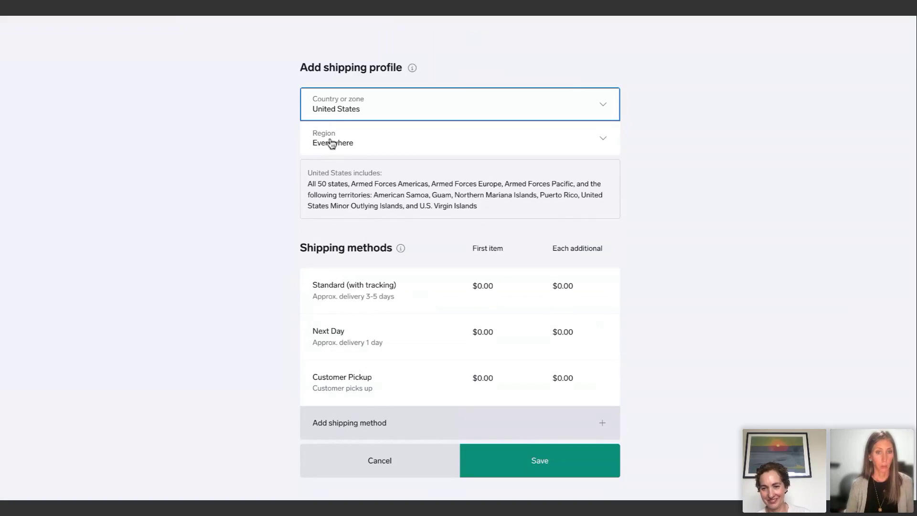
pyautogui.press('Tab')
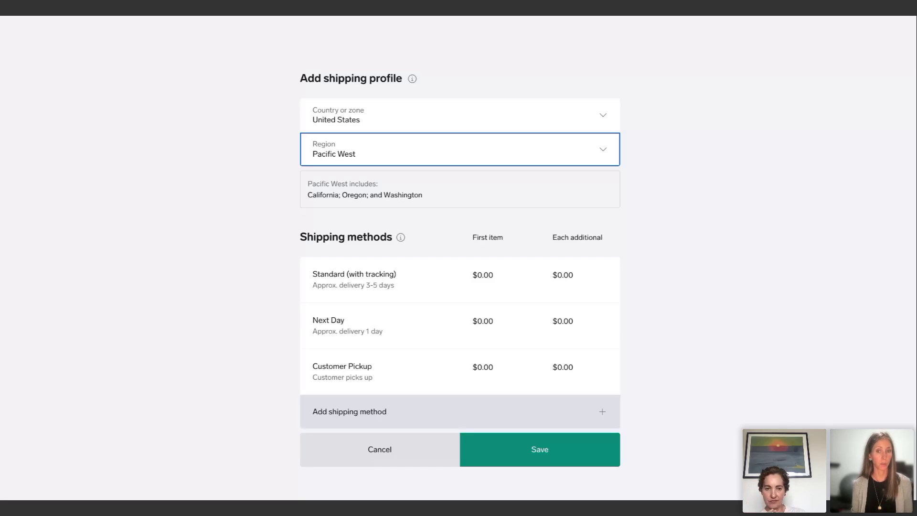
# Rename the Standard shipping method as "First Class (with tracking)" and set its first item rate to 7.00
pyautogui.click(319, 279)
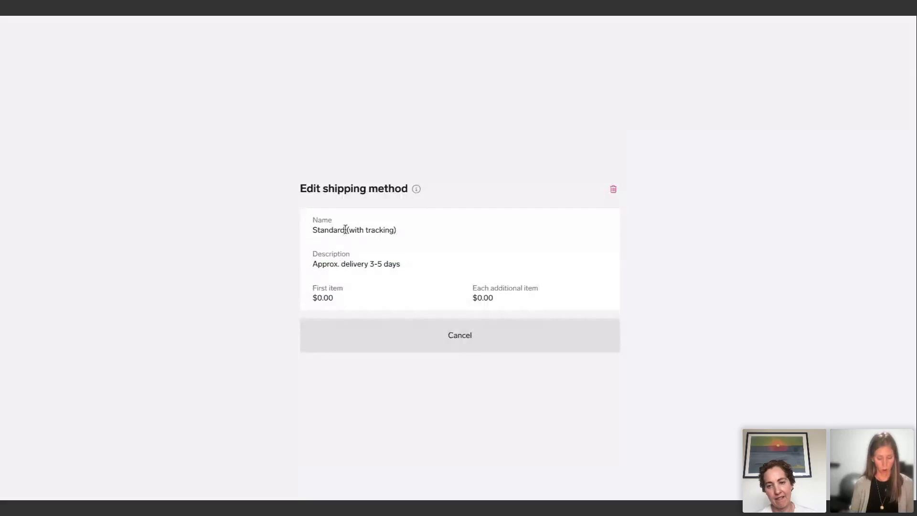
pyautogui.moveTo(344, 230); pyautogui.dragTo(298, 231)
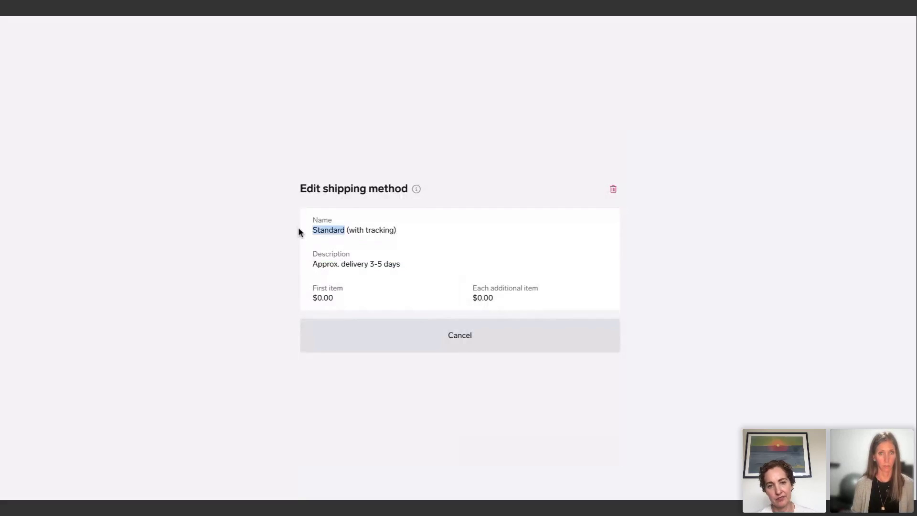
pyautogui.write('First Class')
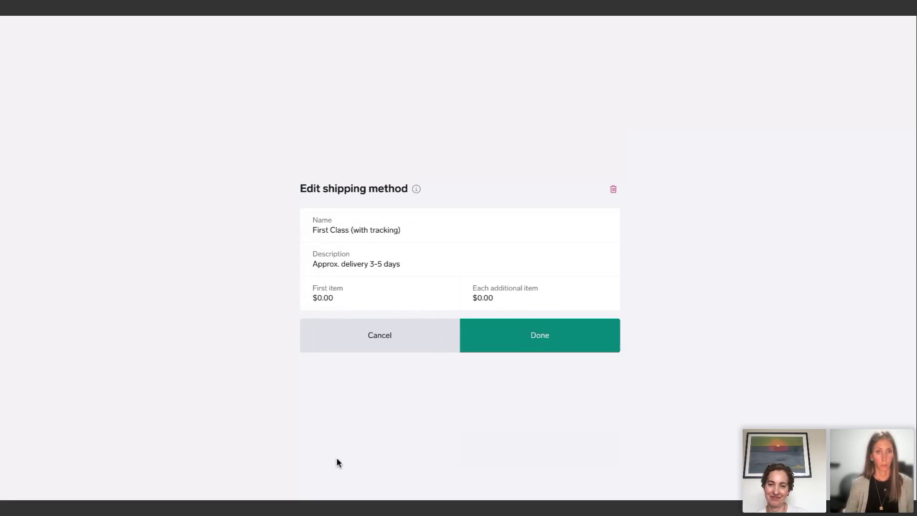
pyautogui.moveTo(349, 299); pyautogui.dragTo(283, 297)
pyautogui.write('7.00')
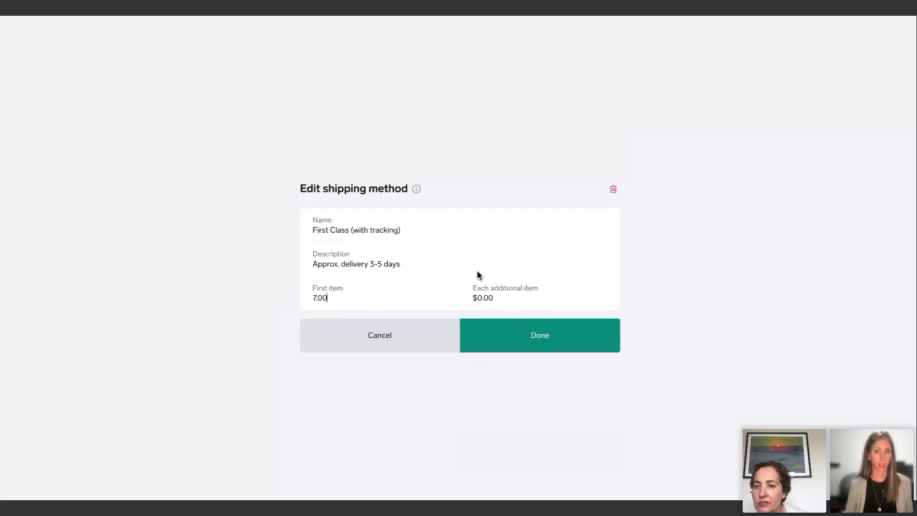
pyautogui.click(506, 350)
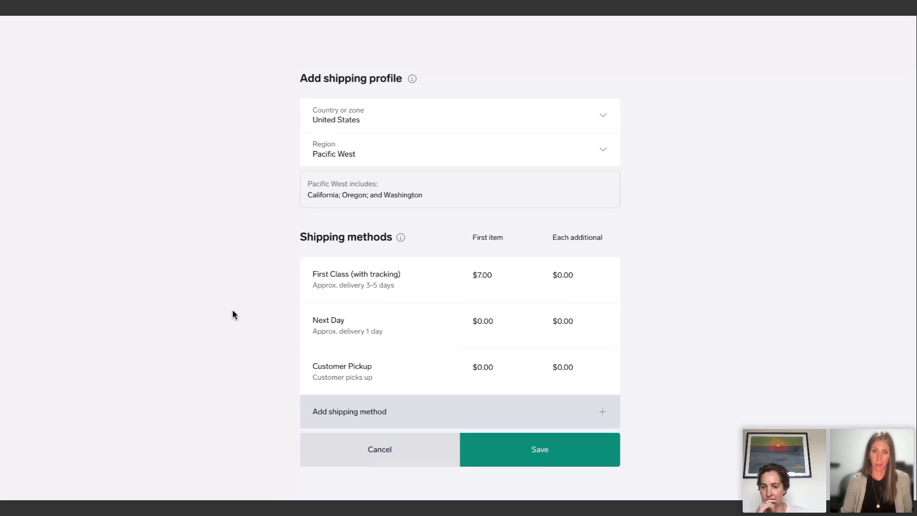
# Set the First Class method's rate for each additional item to 2.00
pyautogui.click(332, 279)
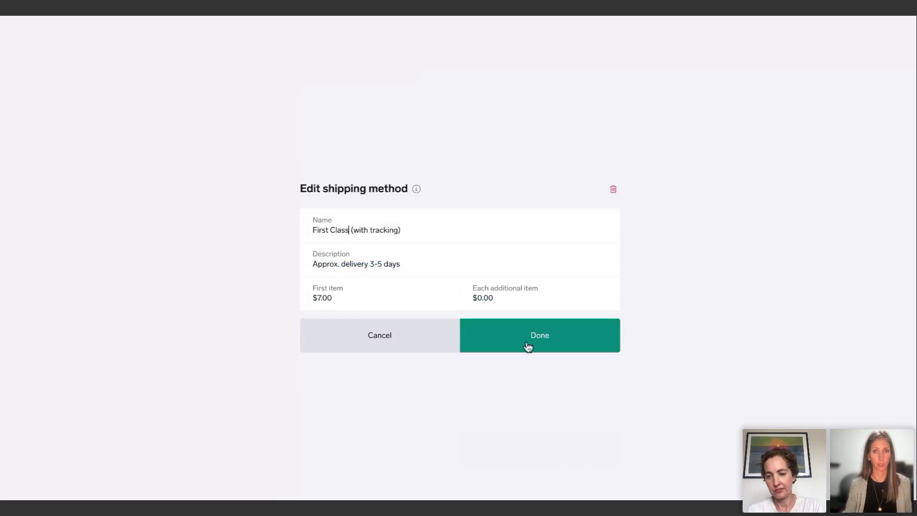
pyautogui.click(498, 298)
pyautogui.write('2.00')
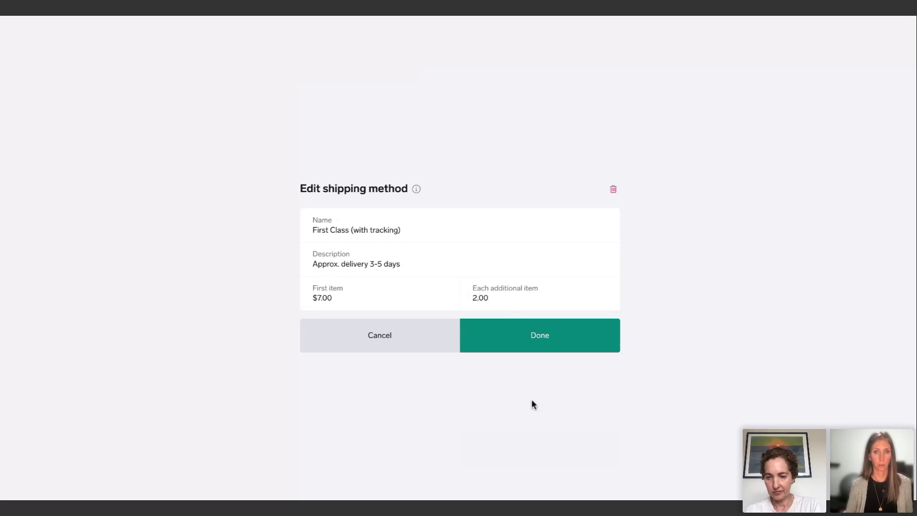
pyautogui.click(512, 338)
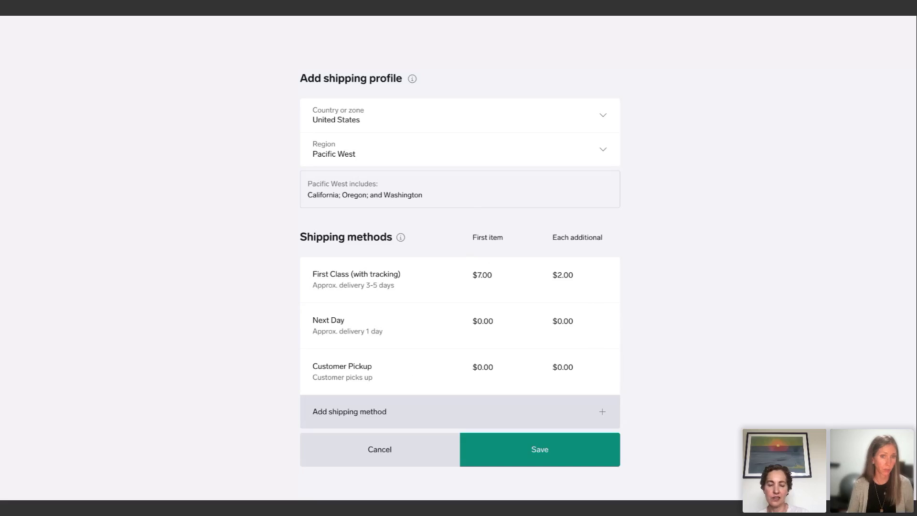
# Set the Next Day method's rates to 15.00 for the first item and 4.00 for each additional item
pyautogui.click(332, 322)
pyautogui.click(335, 301)
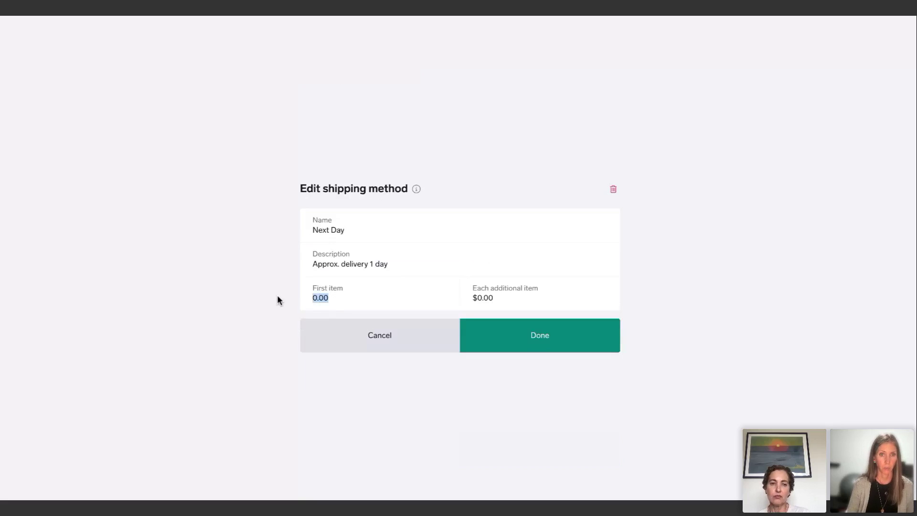
pyautogui.write('15.00')
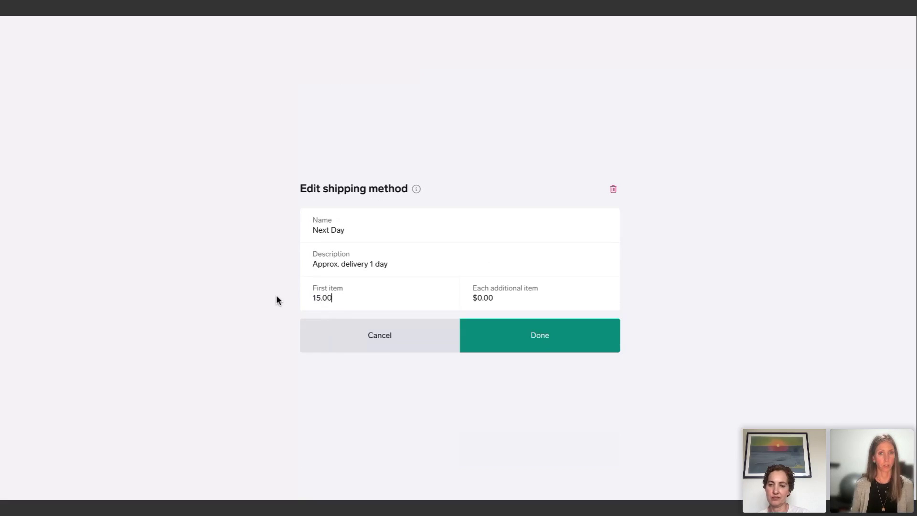
pyautogui.click(504, 297)
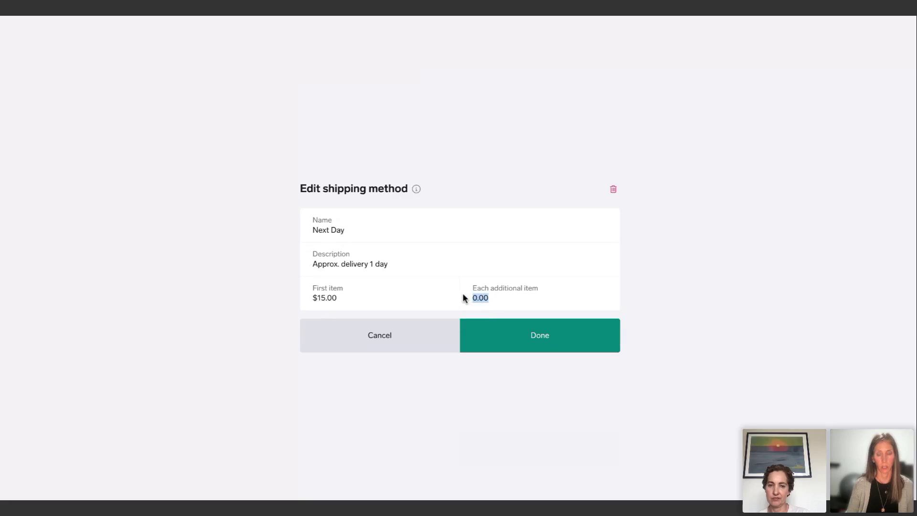
pyautogui.write('4.')
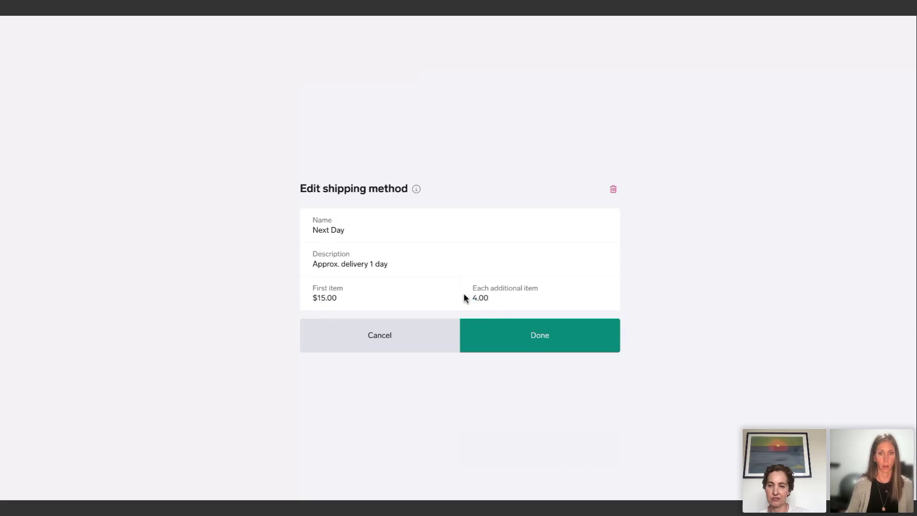
pyautogui.click(536, 340)
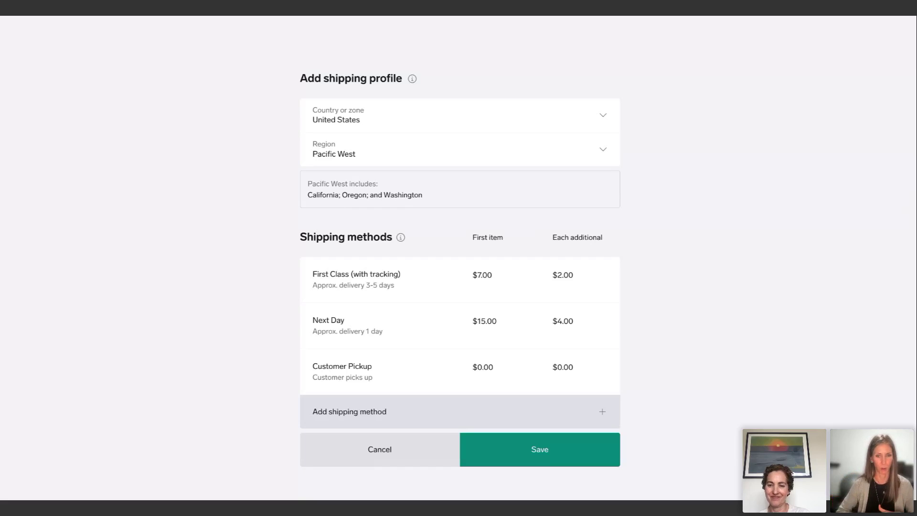
# Delete the Customer Pickup shipping method and save the Pacific West shipping profile
pyautogui.click(316, 372)
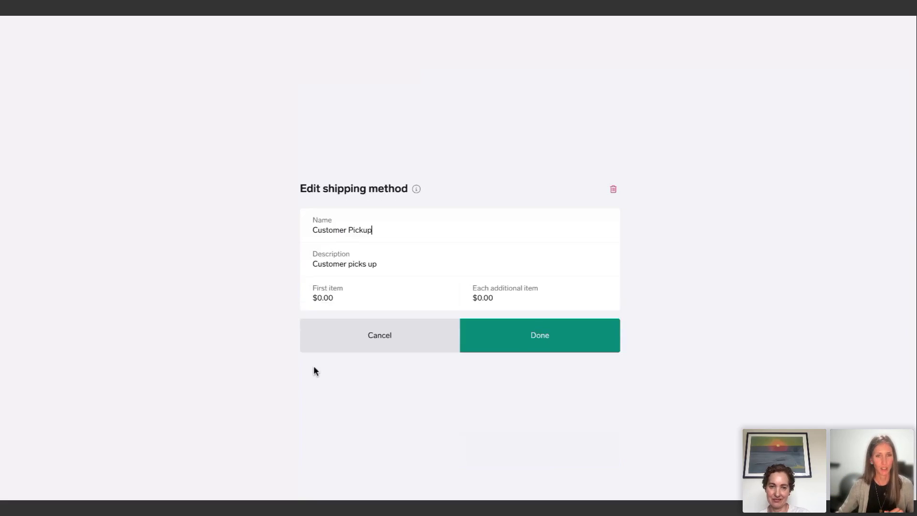
pyautogui.click(615, 189)
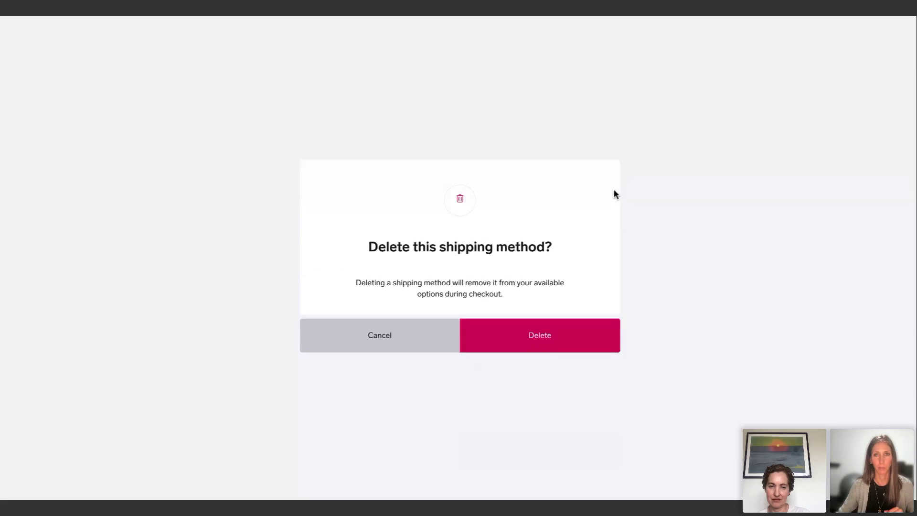
pyautogui.click(539, 335)
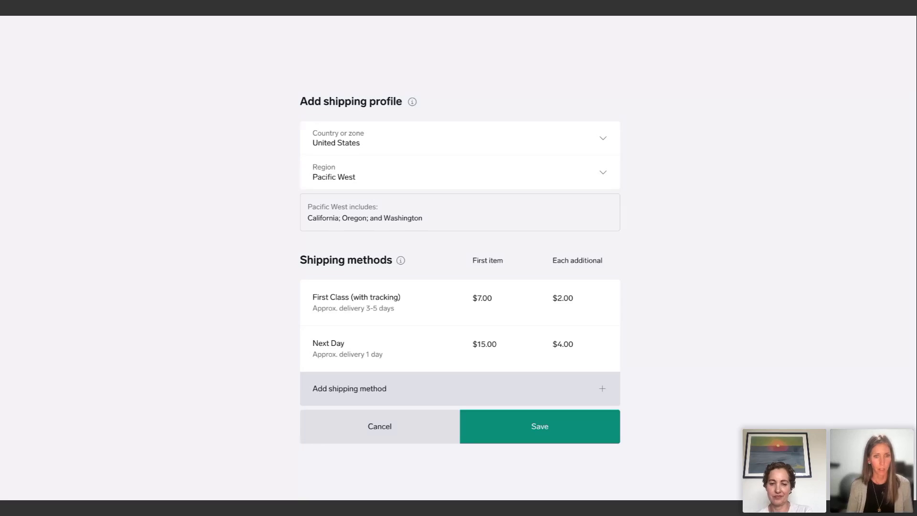
pyautogui.click(534, 436)
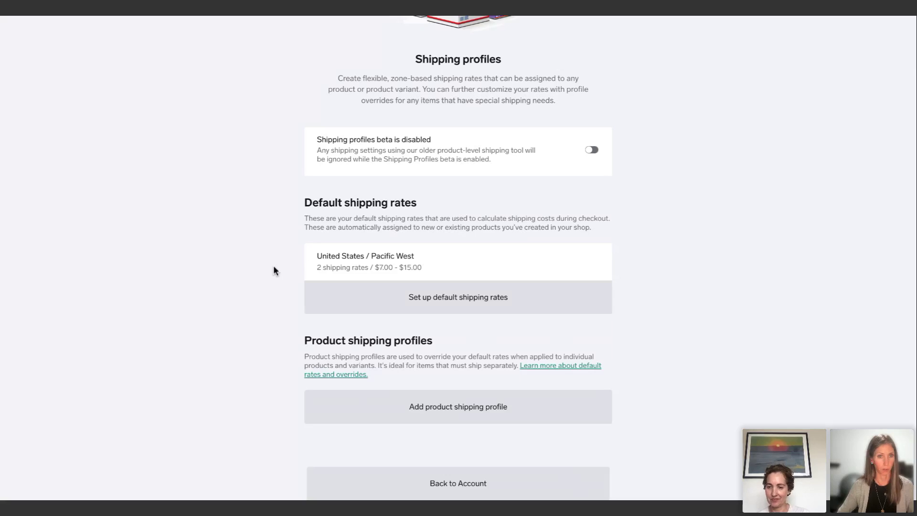
# Change the Pacific West profile's region to Everywhere, rename its First Class method as "Flat Rate" and save the profile
pyautogui.click(334, 258)
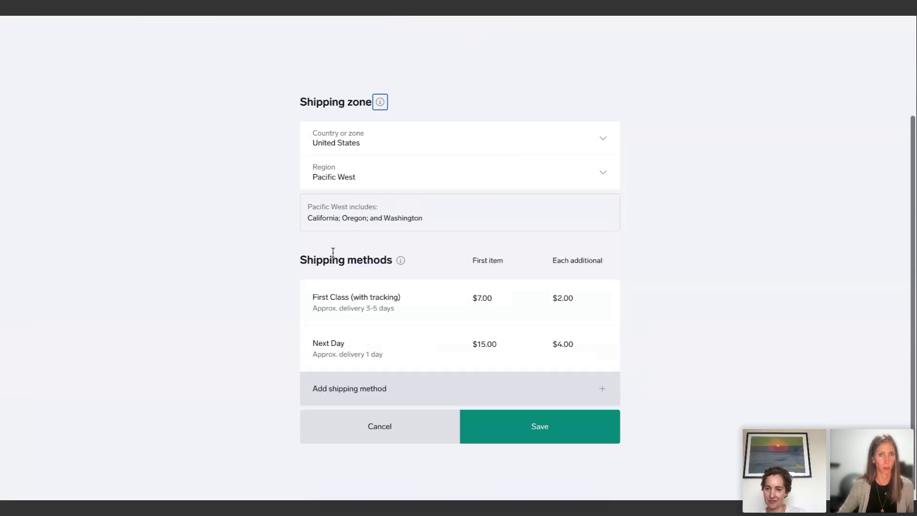
pyautogui.click(347, 180)
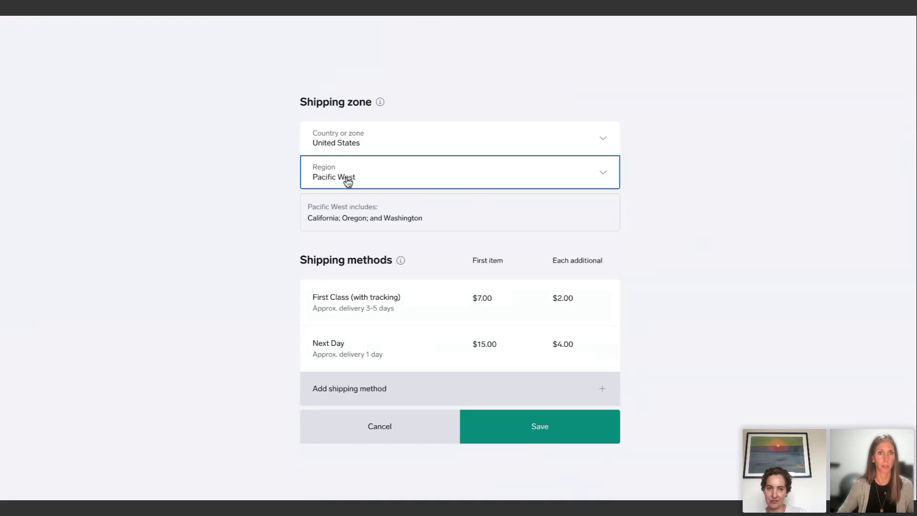
pyautogui.click(346, 320)
pyautogui.click(346, 320)
pyautogui.tripleClick(346, 226)
pyautogui.write('Flat')
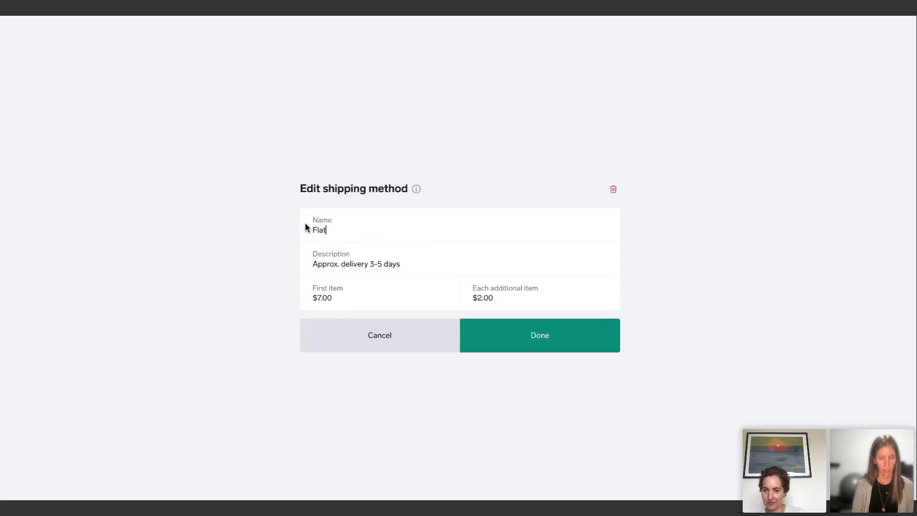
pyautogui.write(' Rate')
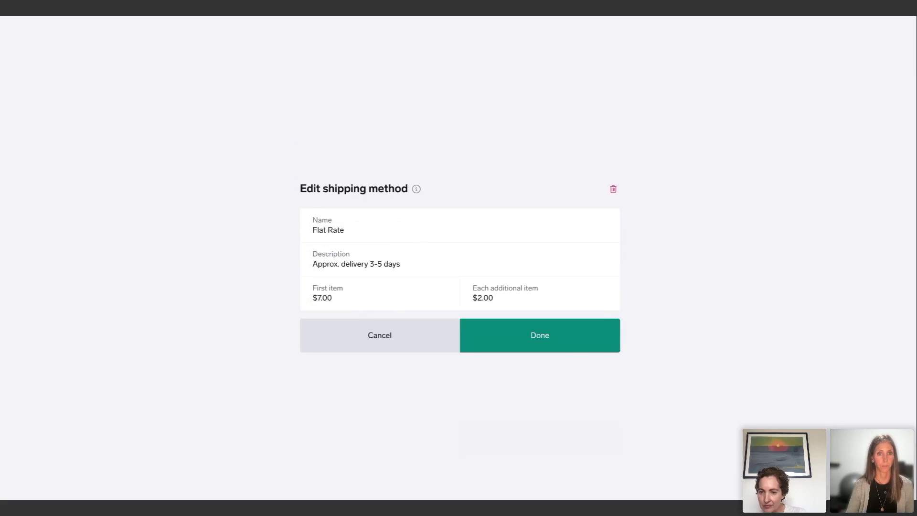
pyautogui.click(530, 347)
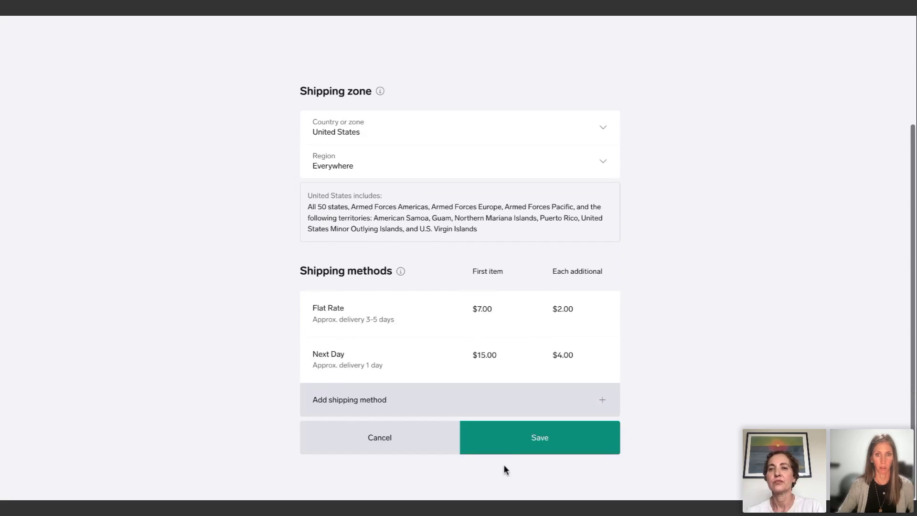
pyautogui.click(509, 447)
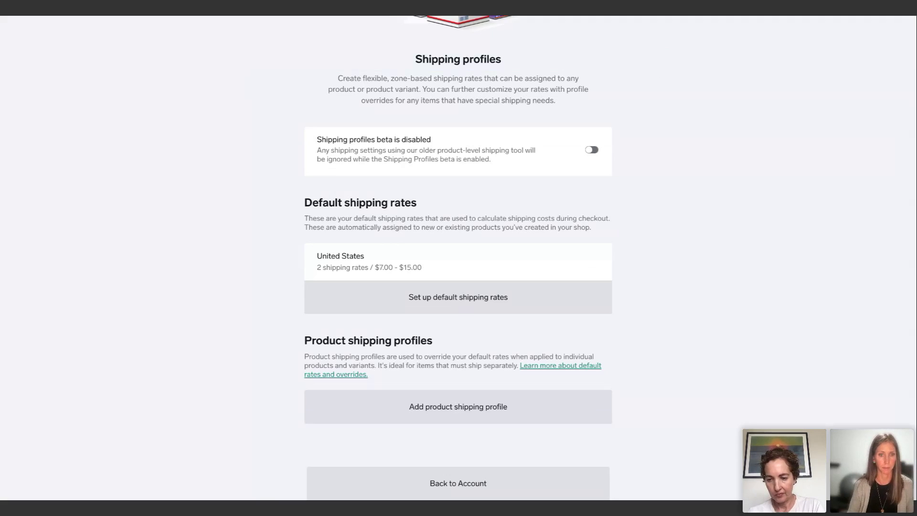
pyautogui.scroll(-2, 238, 360)
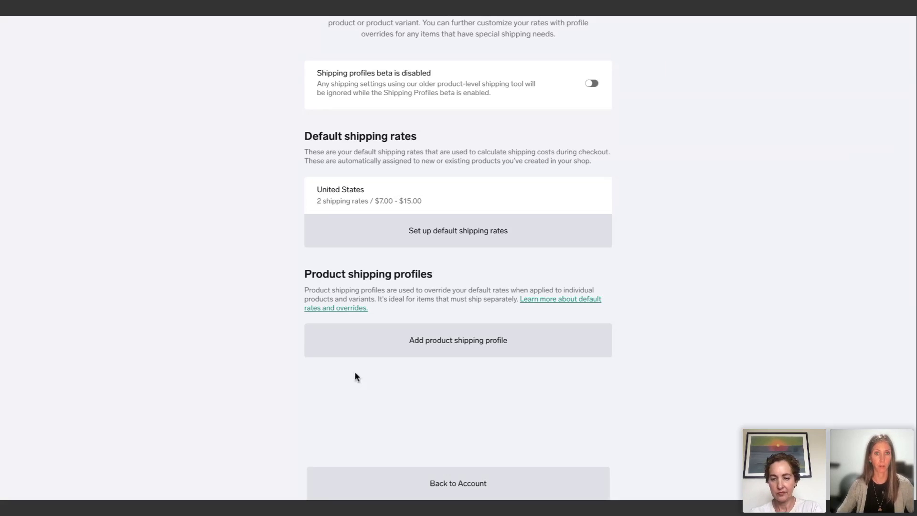
# Add a product shipping profile and name it "Posters"
pyautogui.click(430, 349)
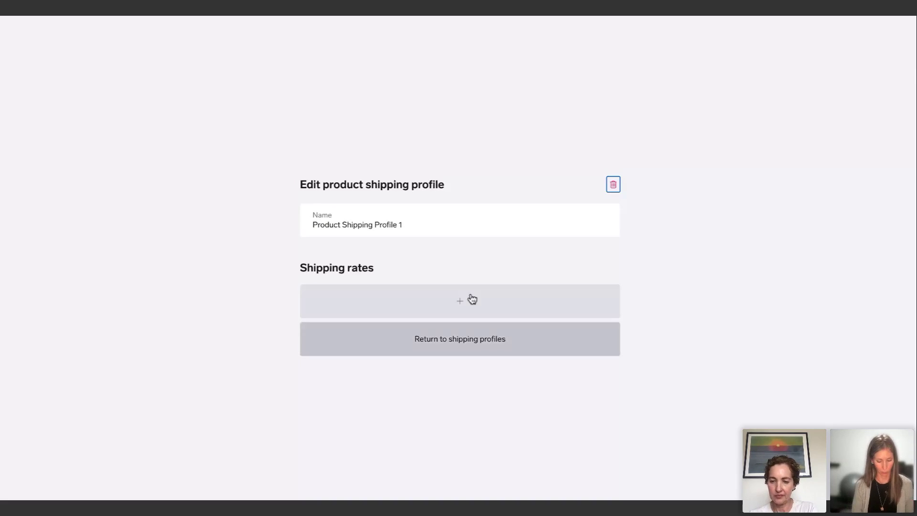
pyautogui.moveTo(408, 225); pyautogui.dragTo(295, 224)
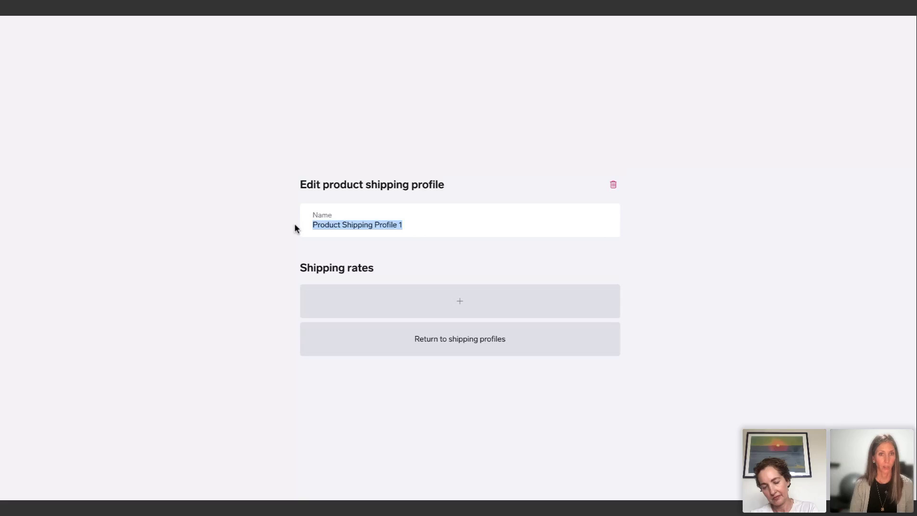
pyautogui.write('Pro')
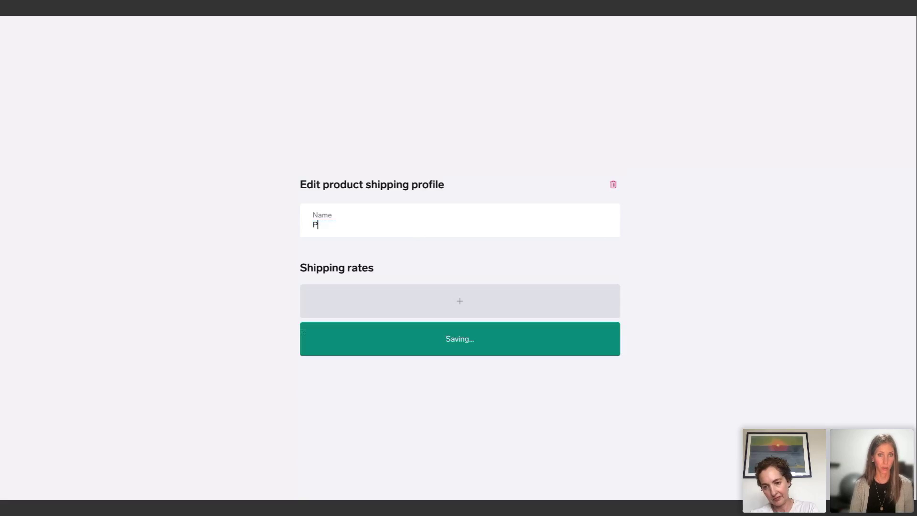
pyautogui.press('BackSpace')
pyautogui.press('BackSpace')
pyautogui.write('osters')
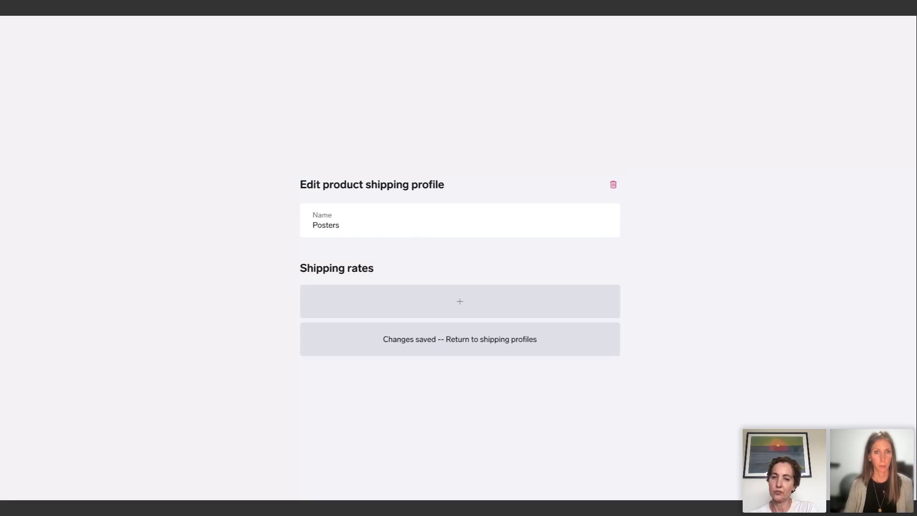
# Add United States shipping rates to the Posters profile and set the Standard (with tracking) method's first-item rate to 8.00
pyautogui.click(302, 307)
pyautogui.click(334, 164)
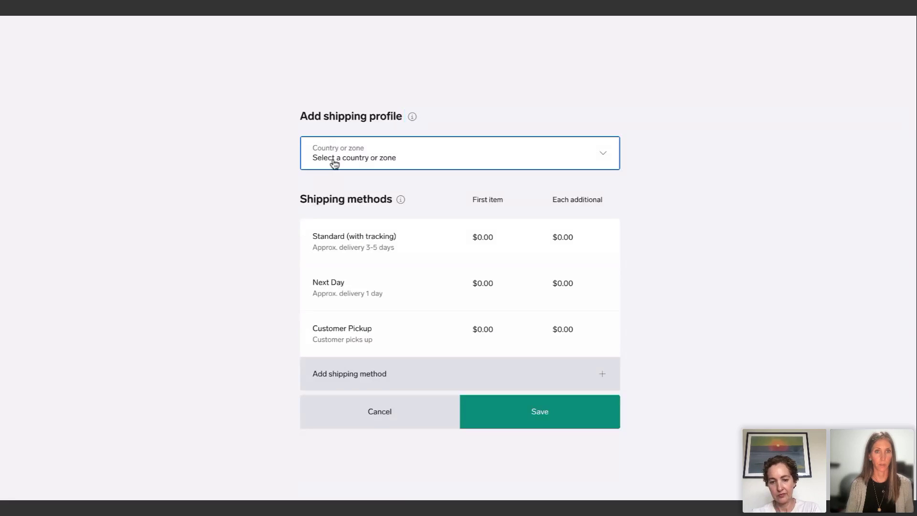
pyautogui.press('Return')
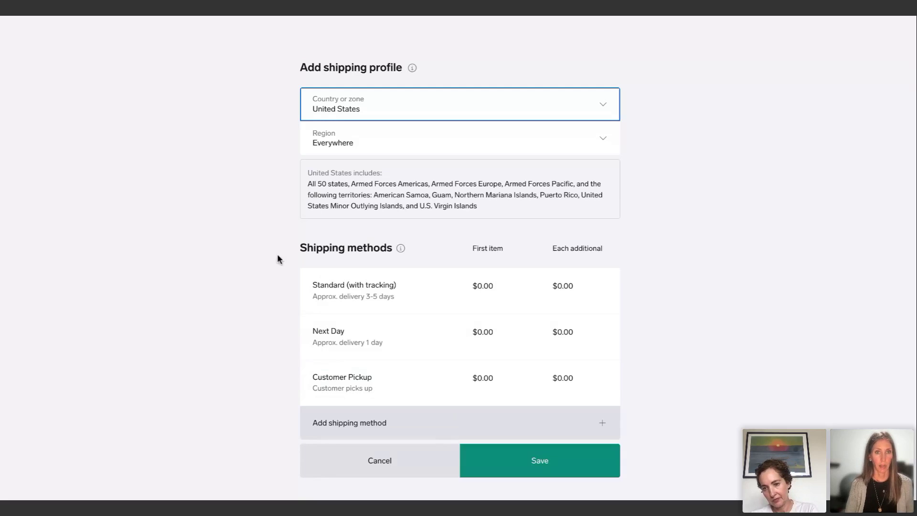
pyautogui.click(352, 289)
pyautogui.click(299, 295)
pyautogui.write('8.00')
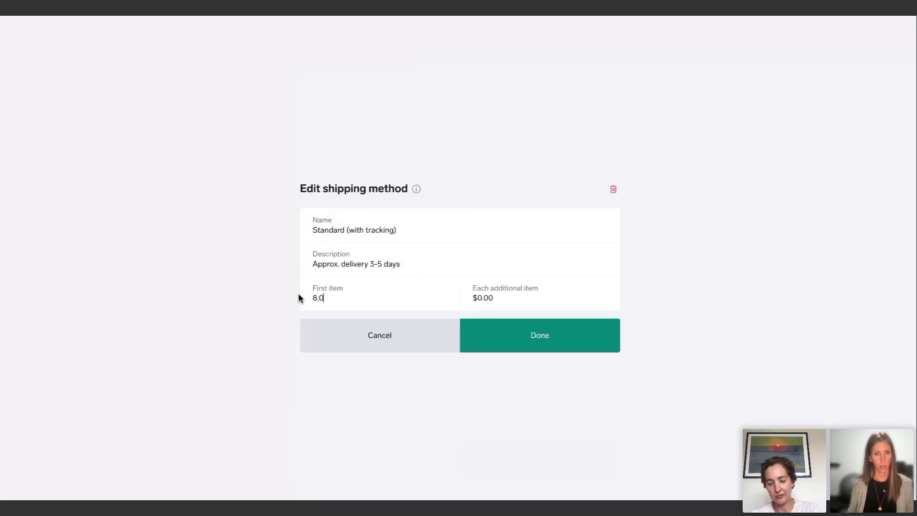
pyautogui.click(516, 341)
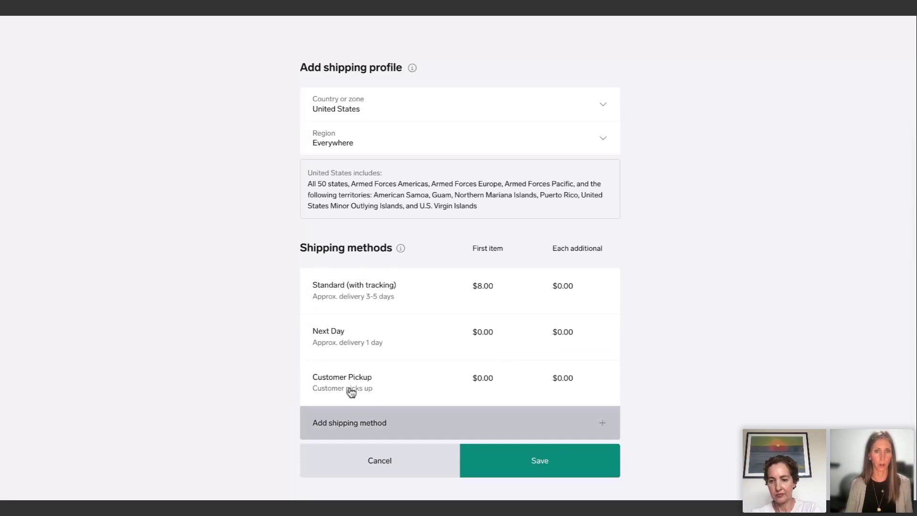
# Set the Next Day method's first-item rate to 15.00, save the United States rates and return to the shipping profiles
pyautogui.click(329, 332)
pyautogui.moveTo(350, 298); pyautogui.dragTo(297, 301)
pyautogui.write('15.00')
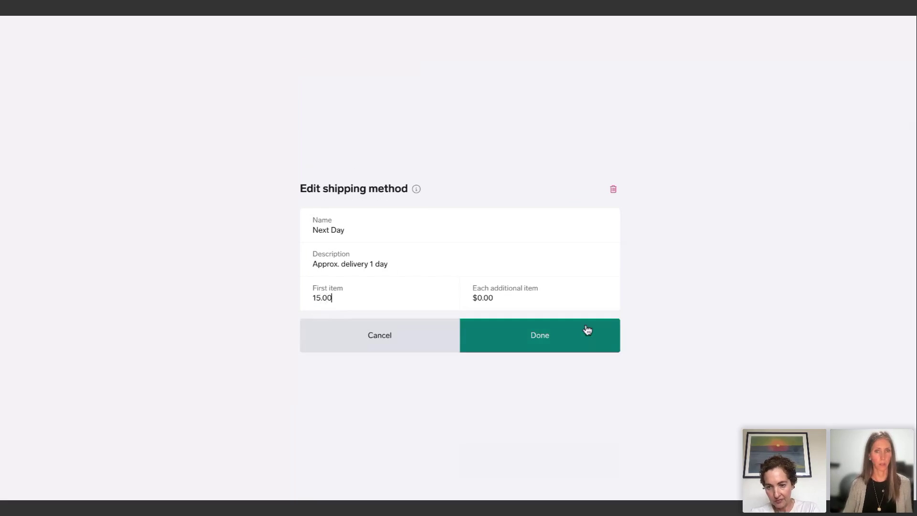
pyautogui.click(549, 338)
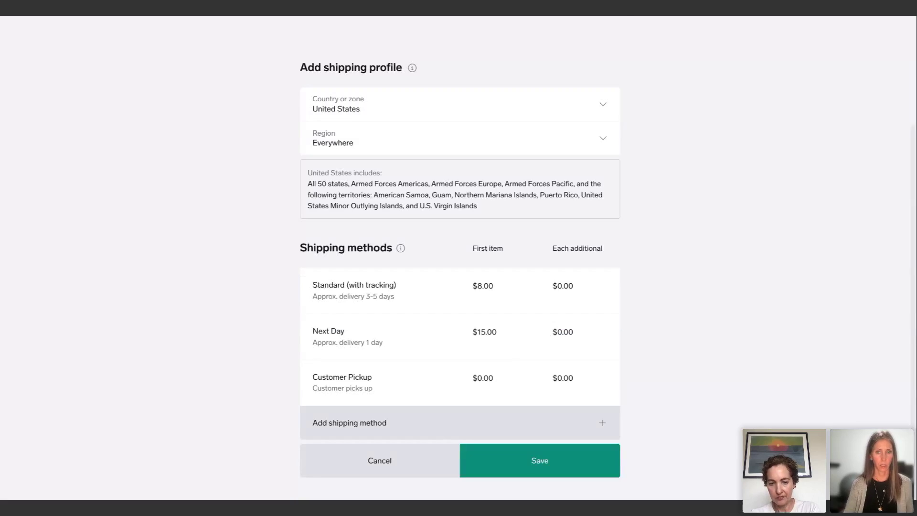
pyautogui.click(522, 462)
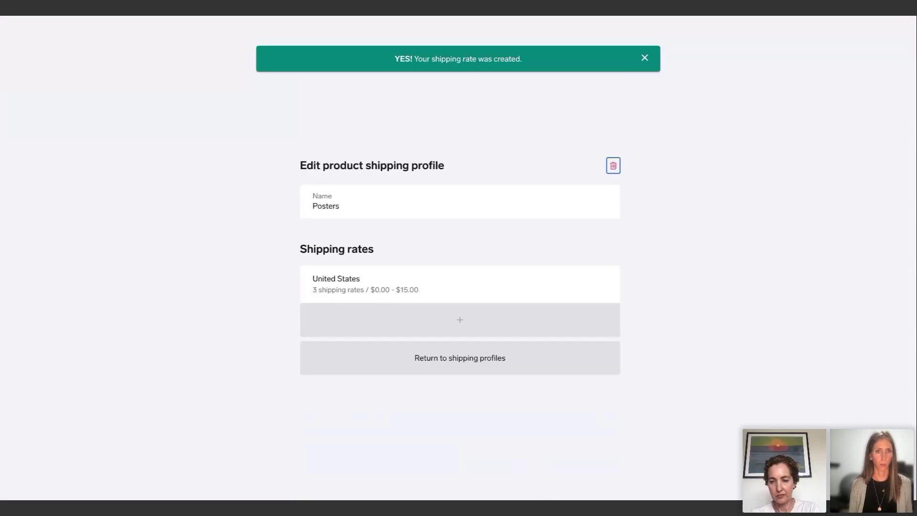
pyautogui.click(436, 365)
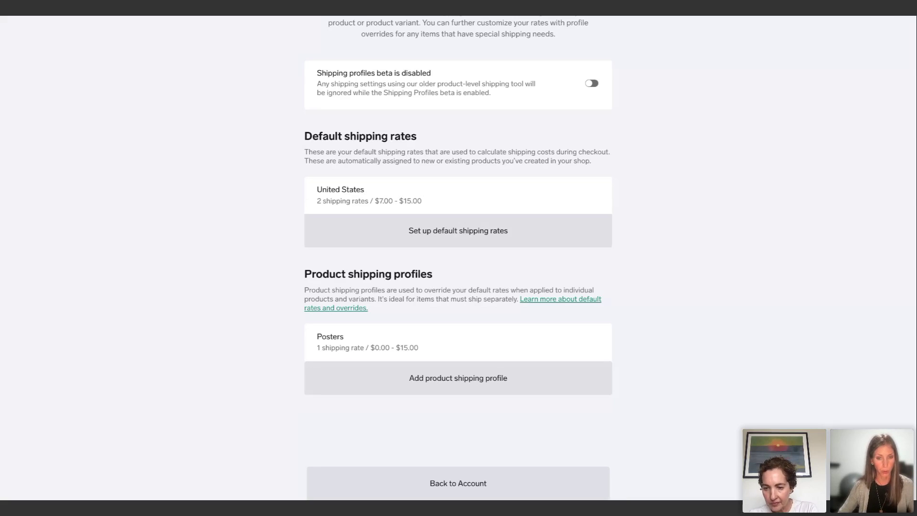
# Enable the Shipping profiles beta for the shop
pyautogui.scroll(3, 675, 360)
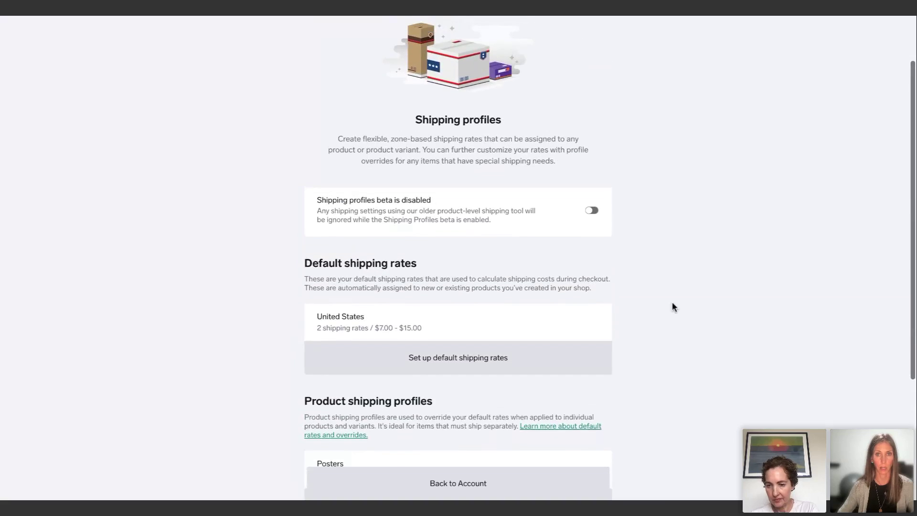
pyautogui.scroll(1, 674, 306)
pyautogui.click(593, 264)
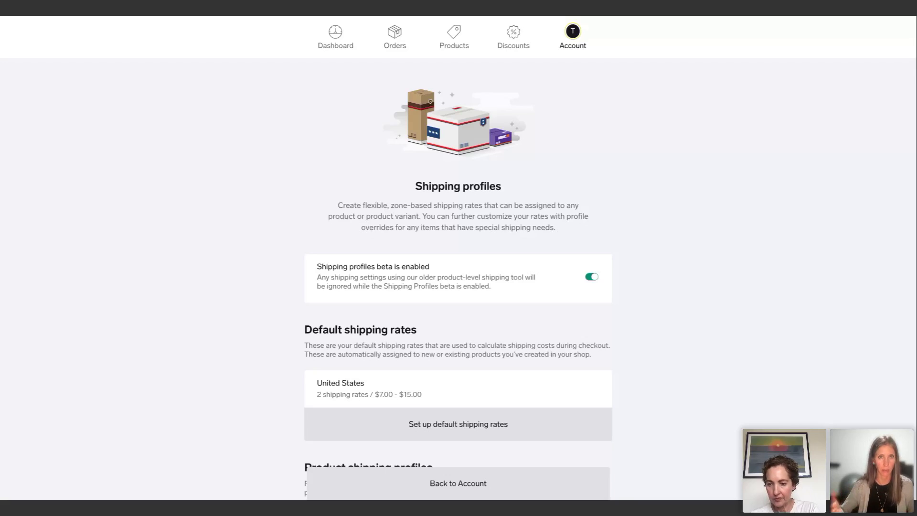
# Open the Get Em' Tiger Sweatshirt product and view the choices for its shipping profile
pyautogui.click(453, 44)
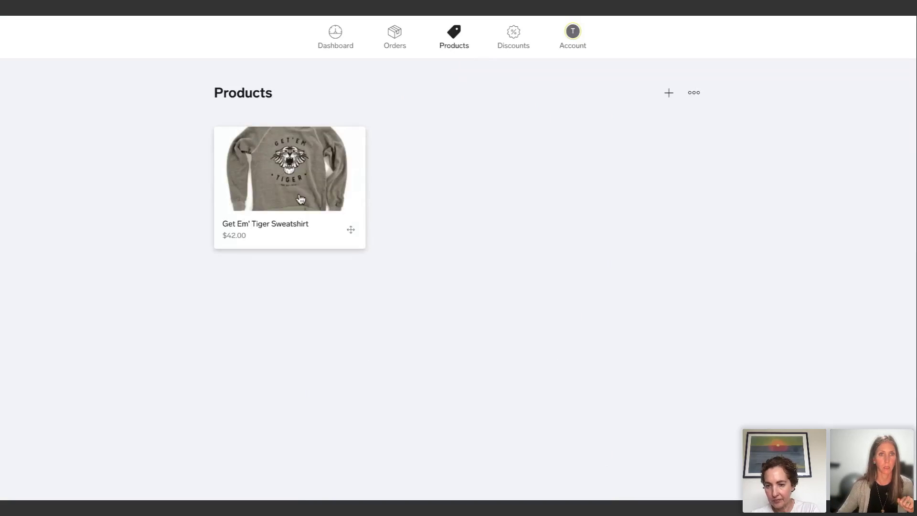
pyautogui.click(293, 196)
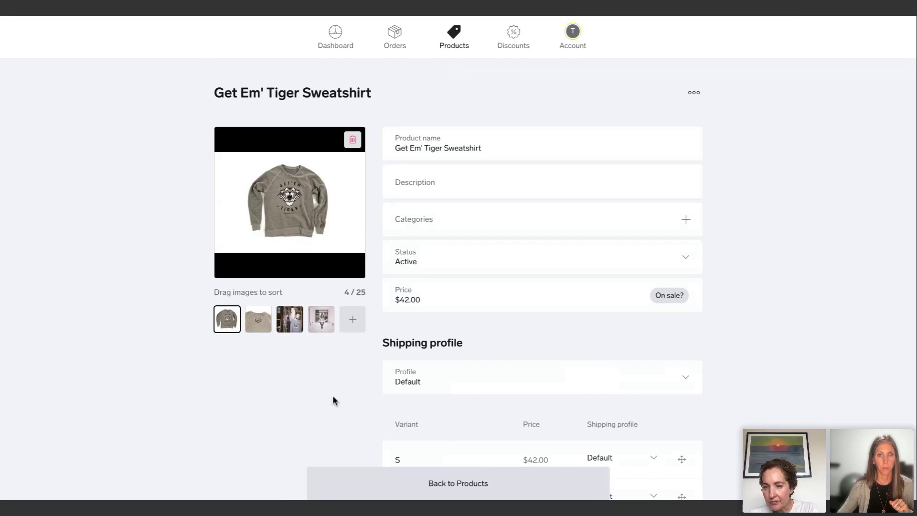
pyautogui.scroll(-2, 333, 394)
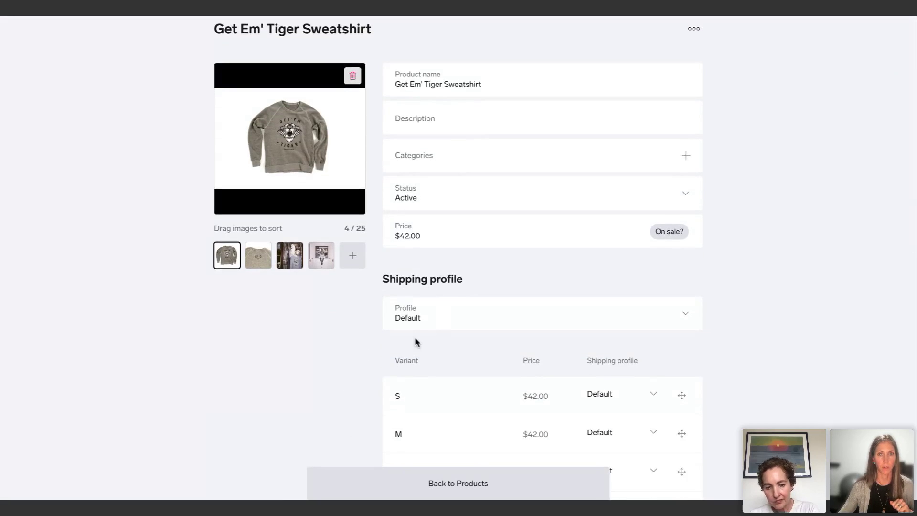
pyautogui.click(411, 320)
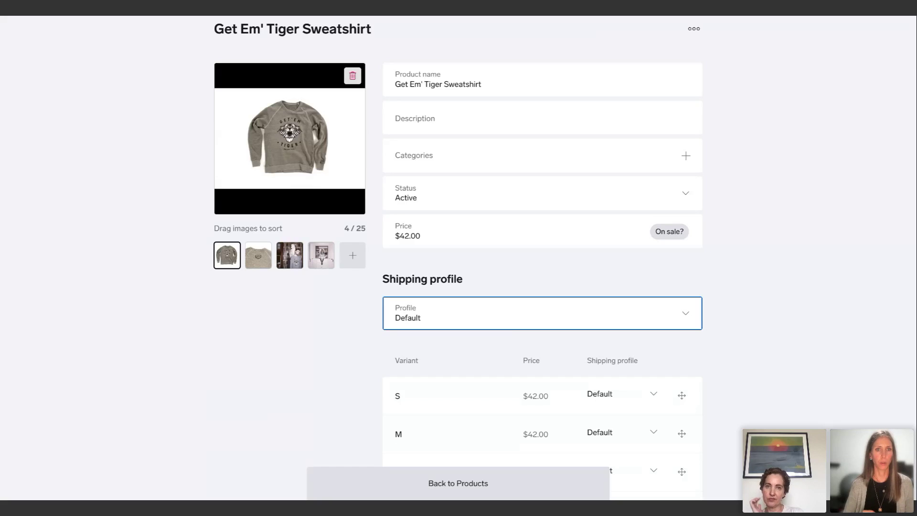
# Go to the Get paid settings and review the Stripe and PayPal connection options
pyautogui.scroll(2, 301, 291)
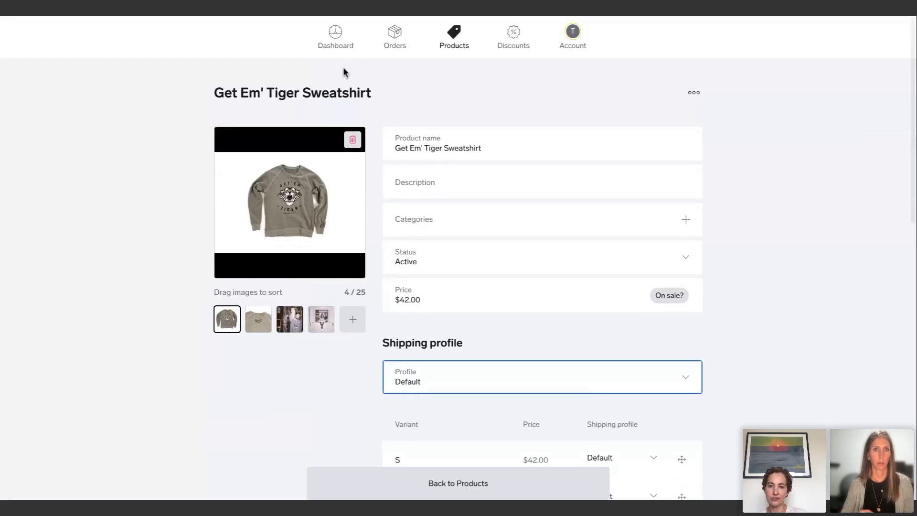
pyautogui.click(325, 21)
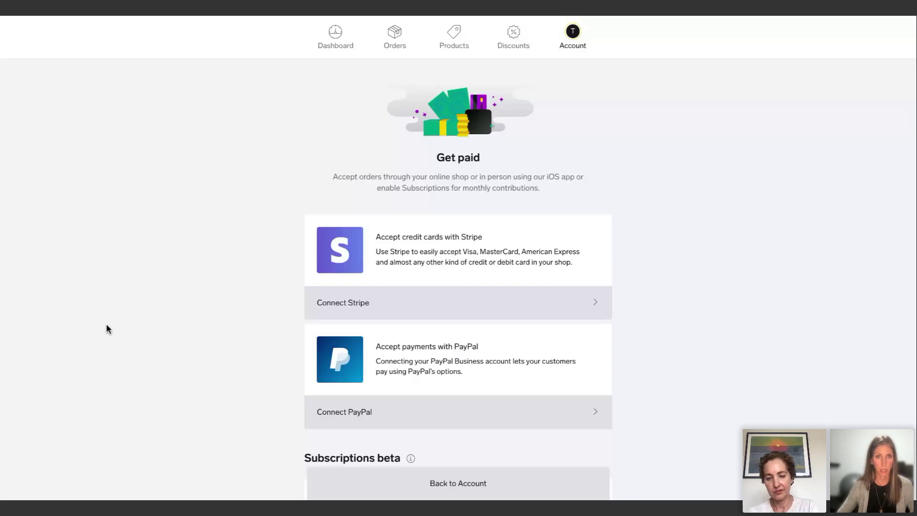
pyautogui.scroll(-2, 263, 367)
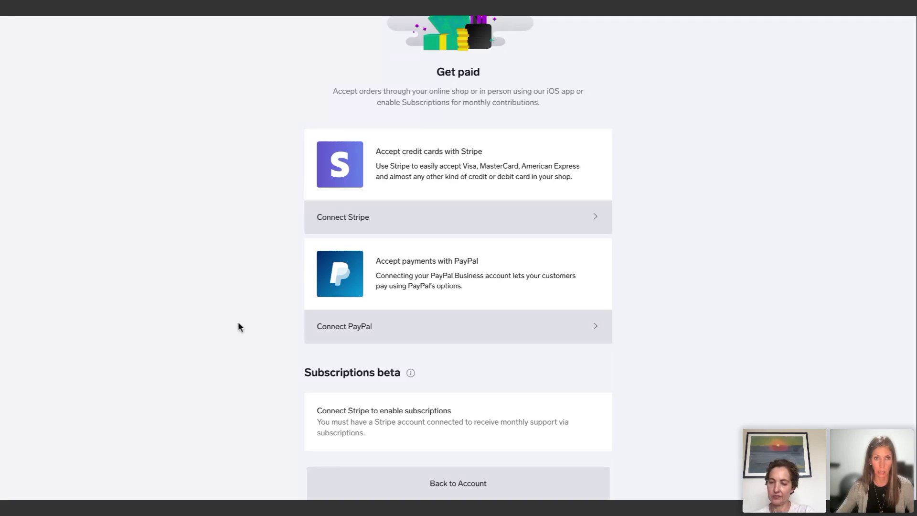
pyautogui.click(343, 331)
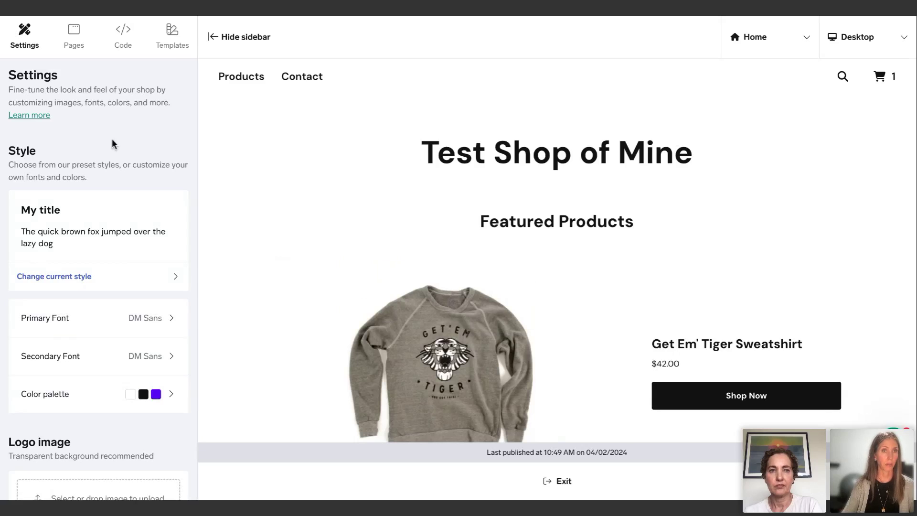
# Try the Luna and Roadie templates on the shop, and switch back to the Cosmos template
pyautogui.click(173, 37)
pyautogui.scroll(-1, 134, 346)
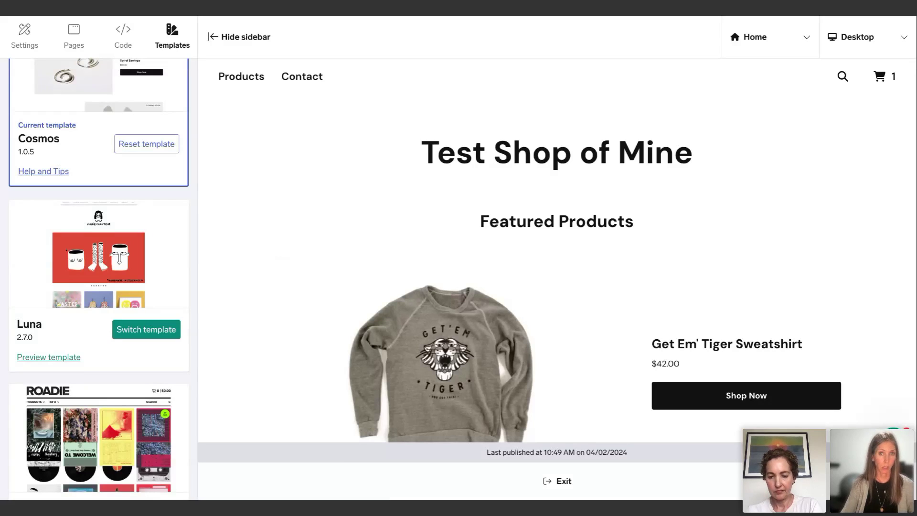
pyautogui.click(146, 329)
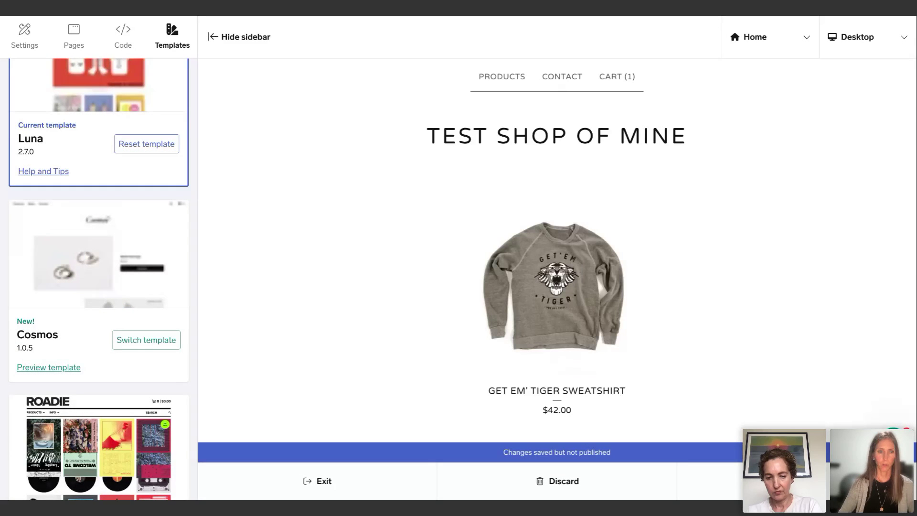
pyautogui.scroll(-4, 85, 431)
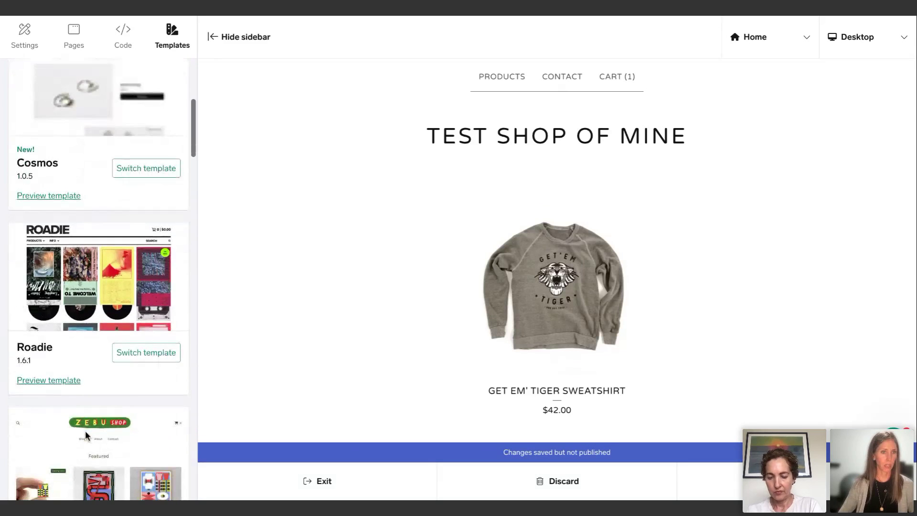
pyautogui.click(131, 352)
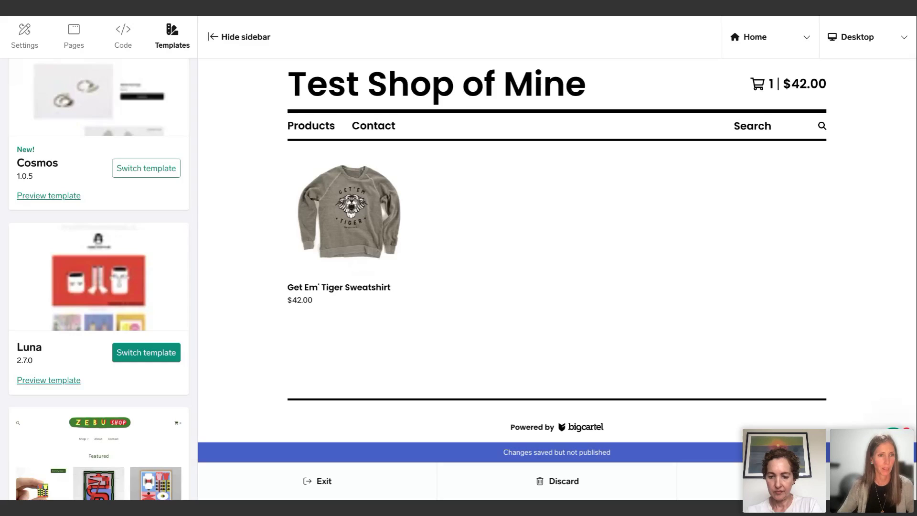
pyautogui.scroll(3, 83, 274)
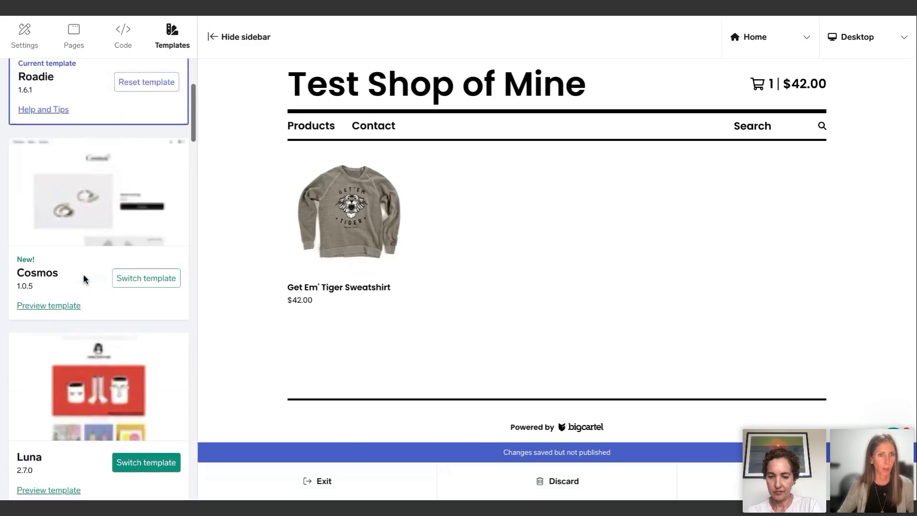
pyautogui.click(136, 278)
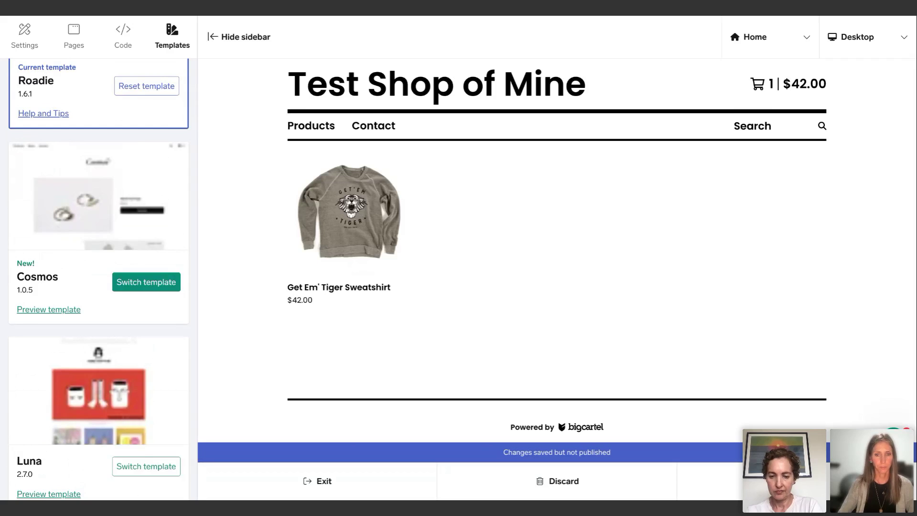
# Try the first Elegant preset style and the white and purple Playful ones, and select the pink Playful style for the shop
pyautogui.click(26, 44)
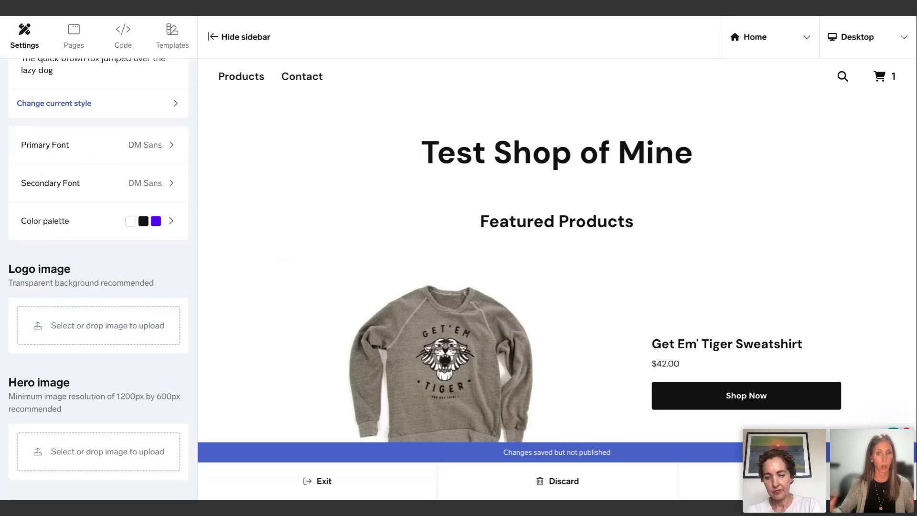
pyautogui.scroll(3, 113, 323)
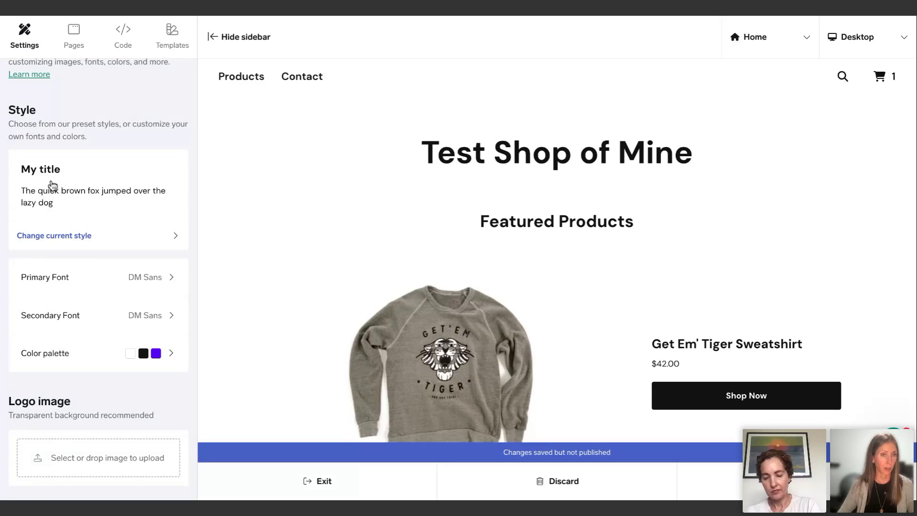
pyautogui.click(48, 237)
pyautogui.scroll(-3, 67, 306)
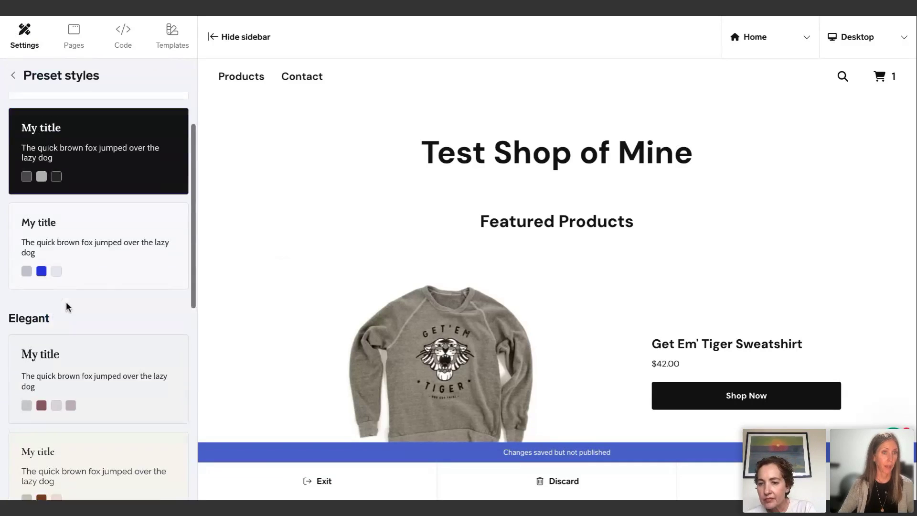
pyautogui.click(77, 258)
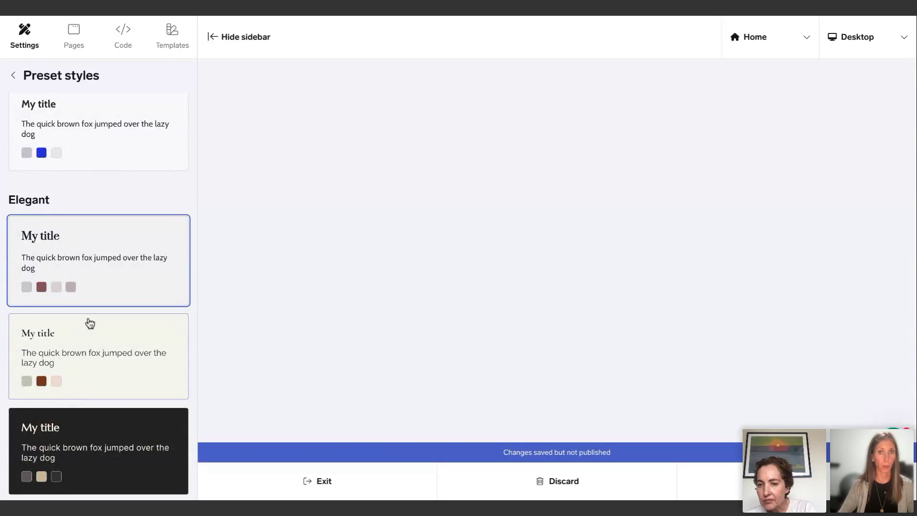
pyautogui.scroll(-5, 88, 325)
pyautogui.click(90, 357)
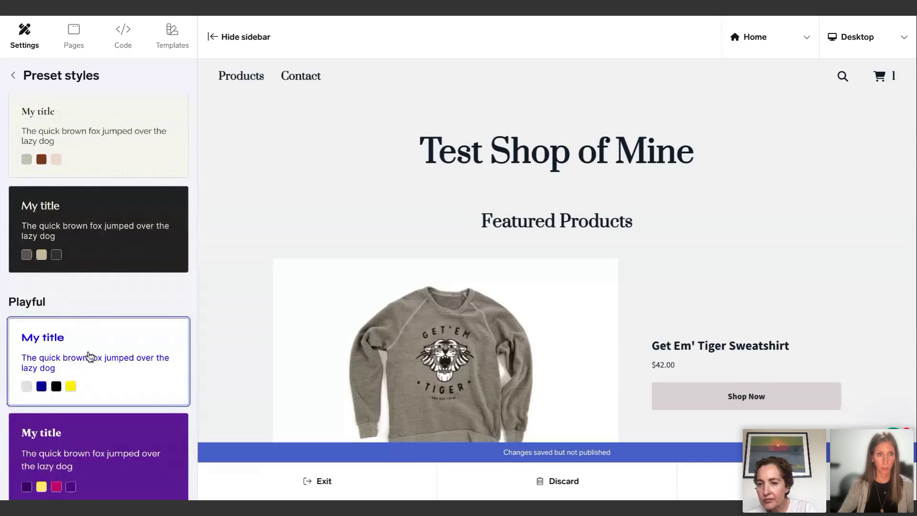
pyautogui.scroll(-3, 101, 353)
pyautogui.click(95, 342)
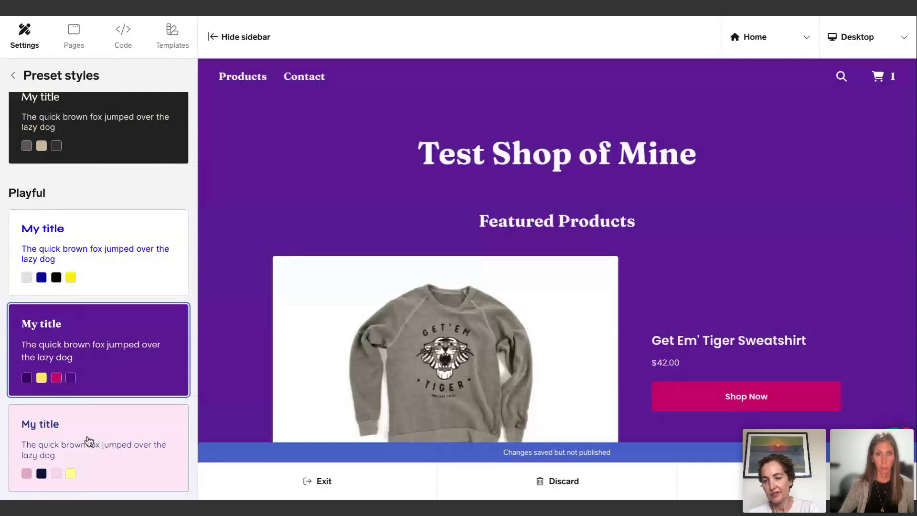
pyautogui.click(88, 440)
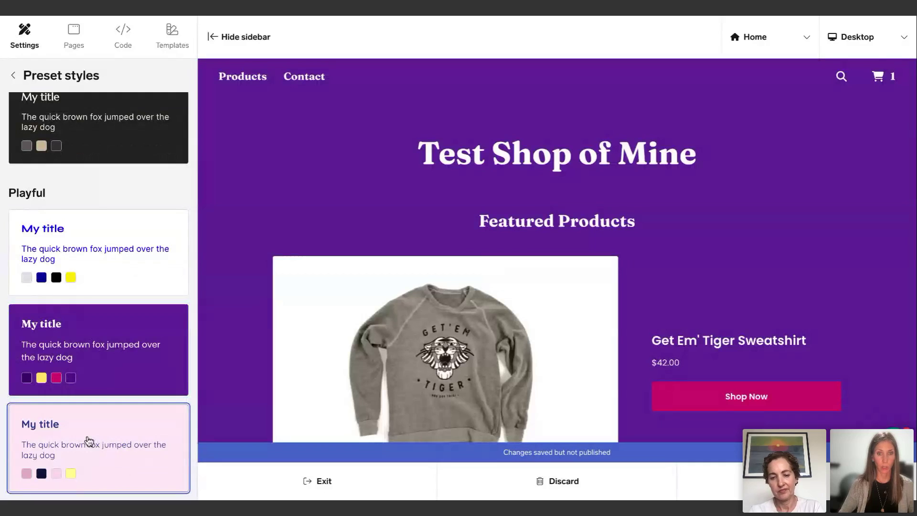
# Leave the preset styles and review the individual colors in the shop's color palette
pyautogui.click(50, 80)
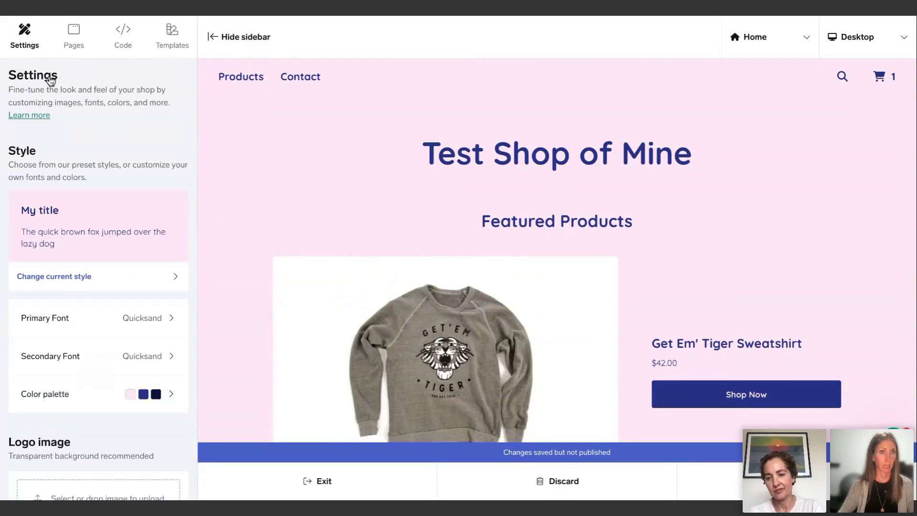
pyautogui.scroll(-2, 64, 234)
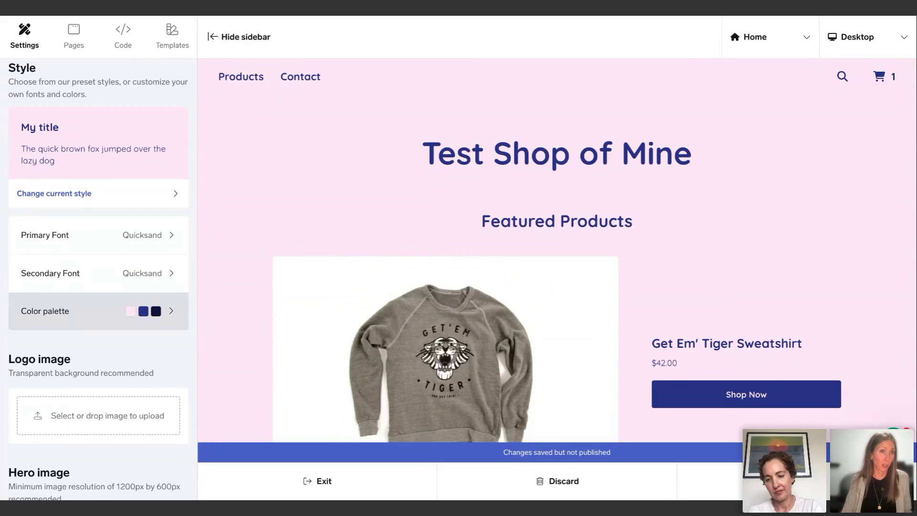
pyautogui.click(68, 313)
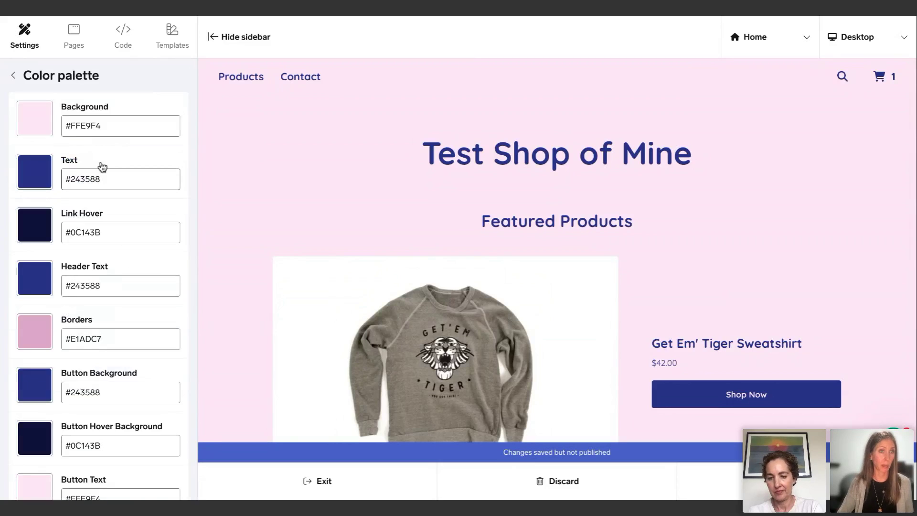
pyautogui.scroll(-5, 102, 180)
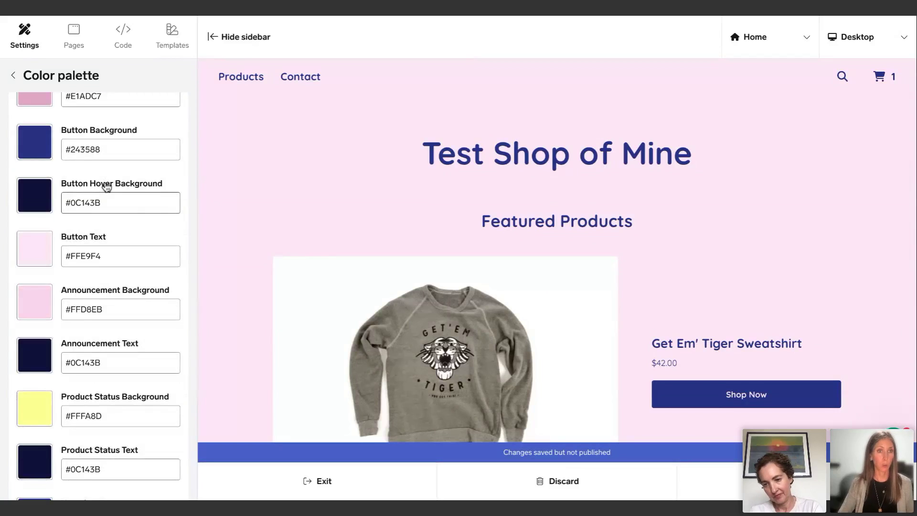
pyautogui.scroll(4, 106, 186)
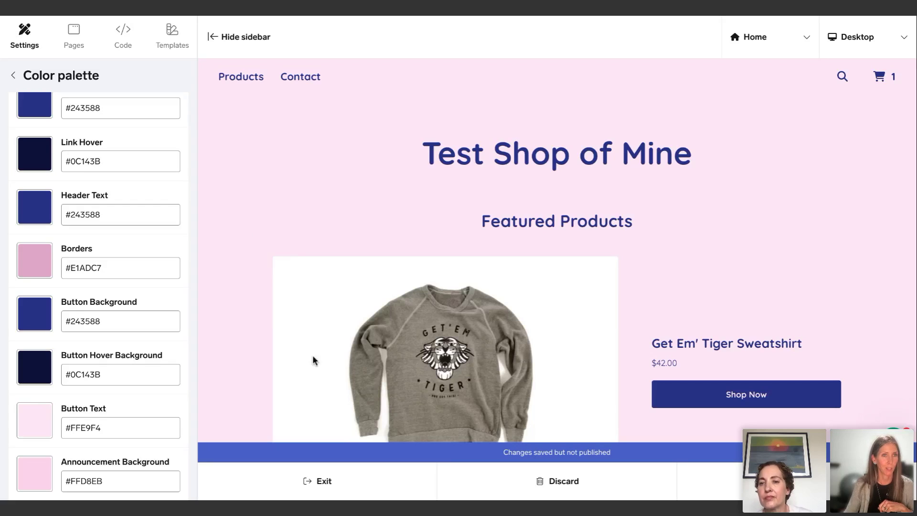
pyautogui.click(41, 76)
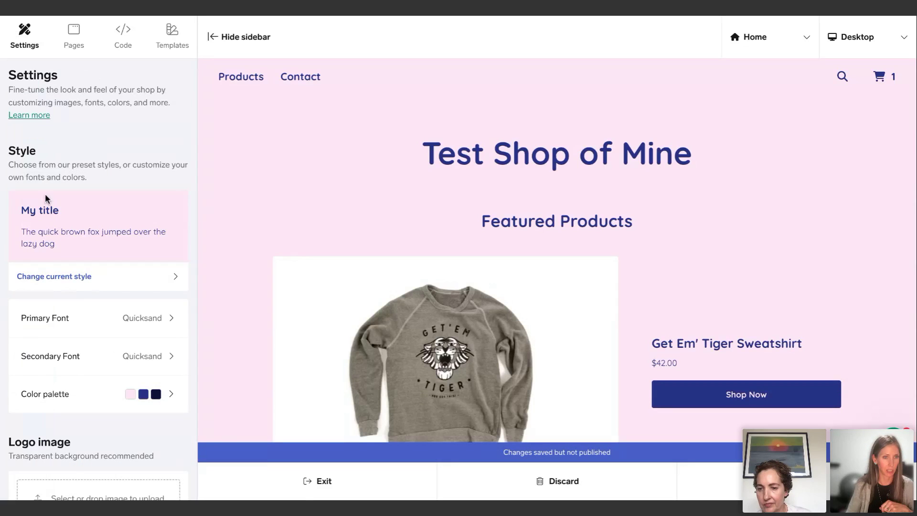
# Examine the logo image, hero image and Options settings, from the announcement text to the hero overlay opacity
pyautogui.scroll(-1, 57, 286)
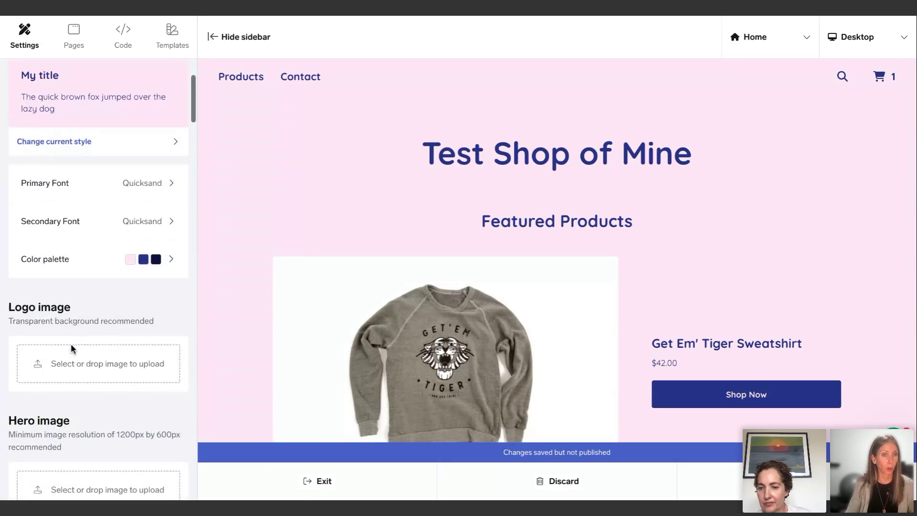
pyautogui.scroll(-3, 71, 348)
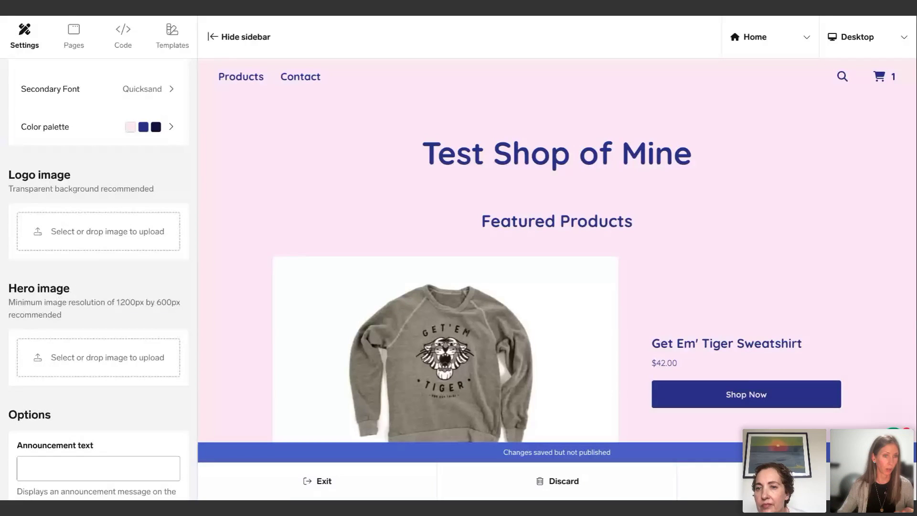
pyautogui.scroll(-2, 75, 337)
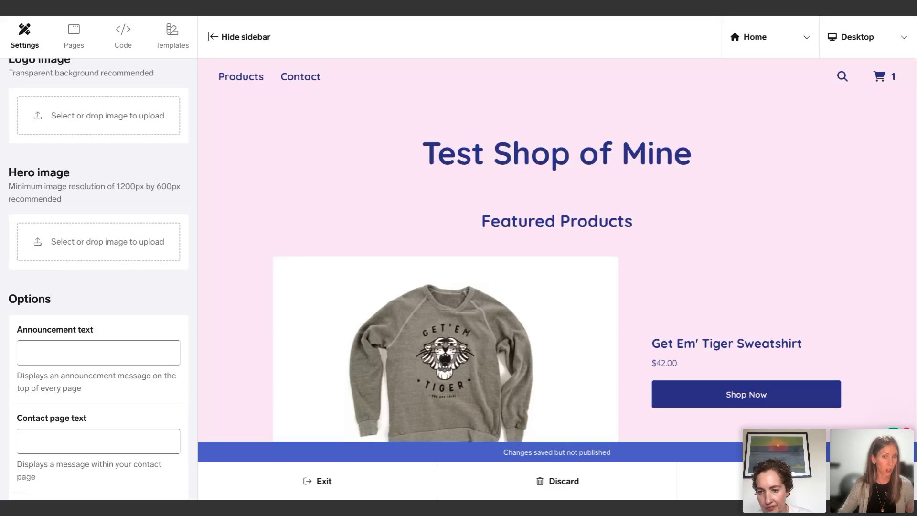
pyautogui.scroll(-3, 99, 420)
pyautogui.scroll(-7, 99, 420)
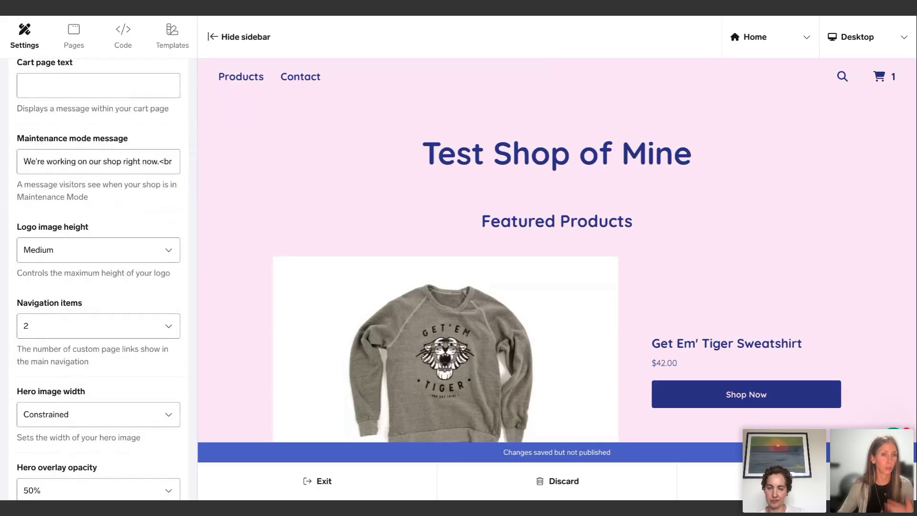
pyautogui.scroll(-1, 98, 277)
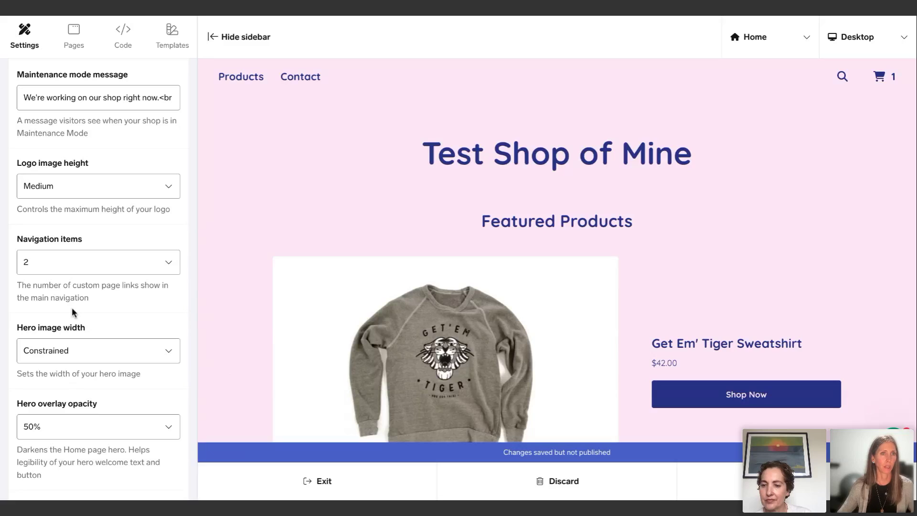
# Look at the custom pages and template code sections, and publish the shop design changes
pyautogui.click(71, 40)
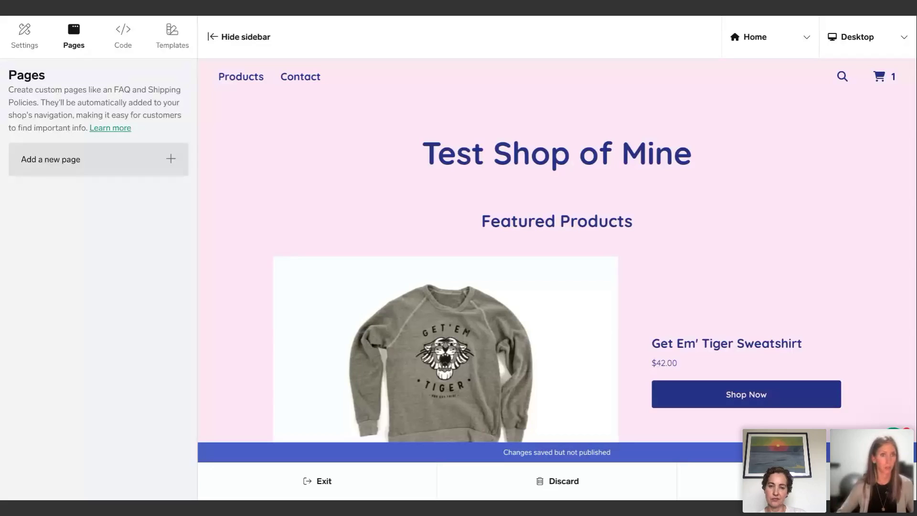
pyautogui.click(123, 45)
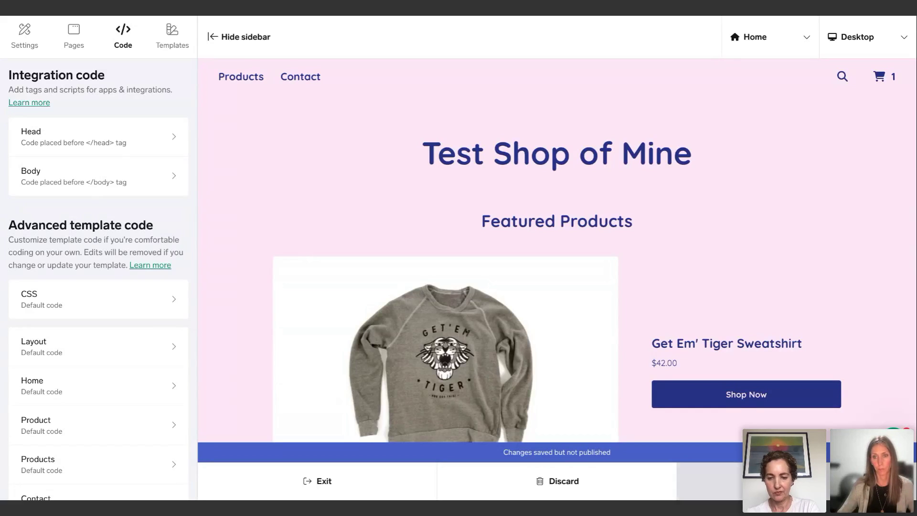
pyautogui.click(796, 481)
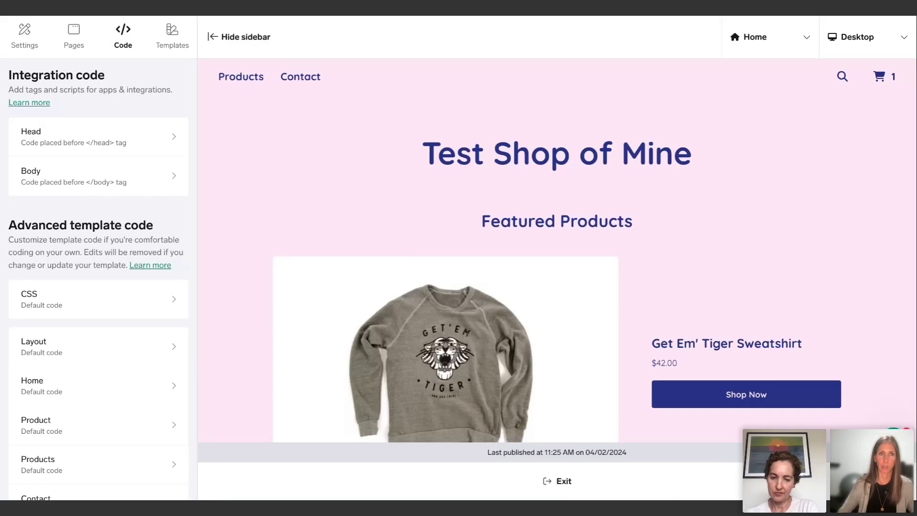
# Choose the template backup "Apr 2 at 11:25 AM - Cosmos 1.0.5" and restore it
pyautogui.click(180, 39)
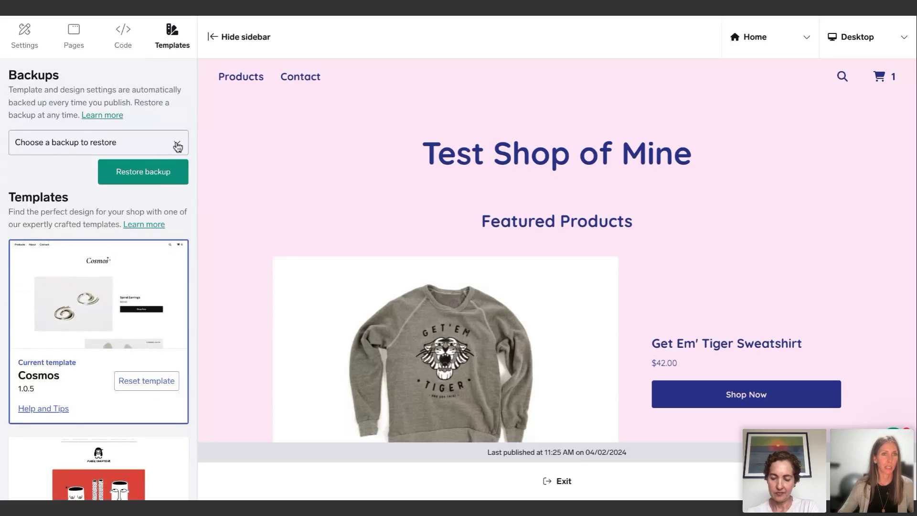
pyautogui.click(175, 145)
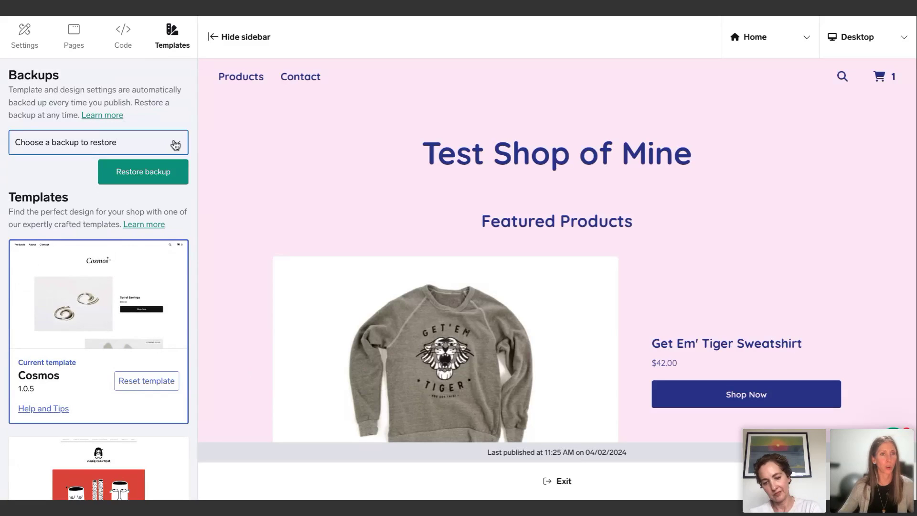
pyautogui.click(138, 157)
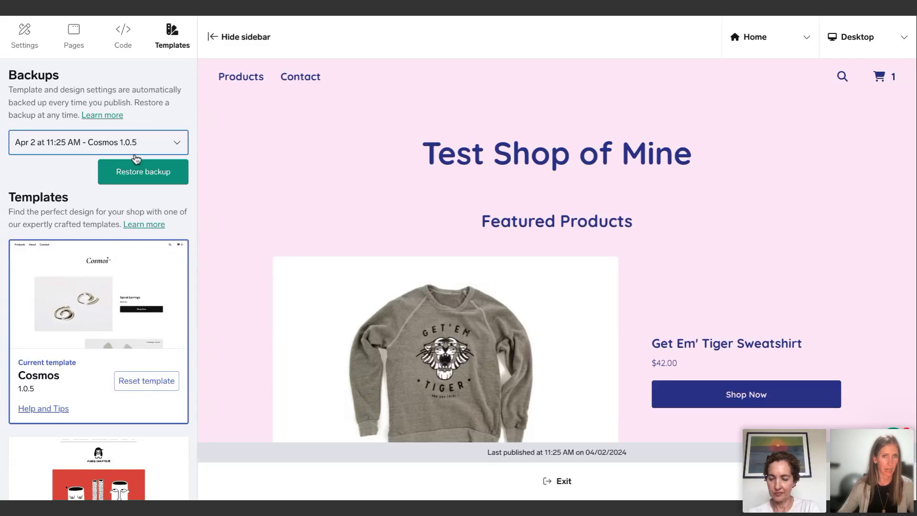
pyautogui.click(141, 177)
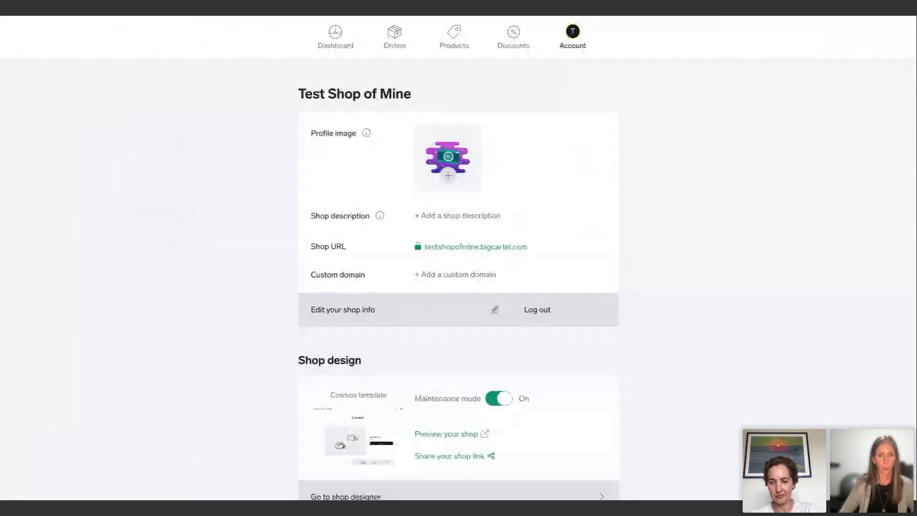
# Launch the shop to the public from the dashboard, and close the launch message without sharing the link
pyautogui.click(336, 48)
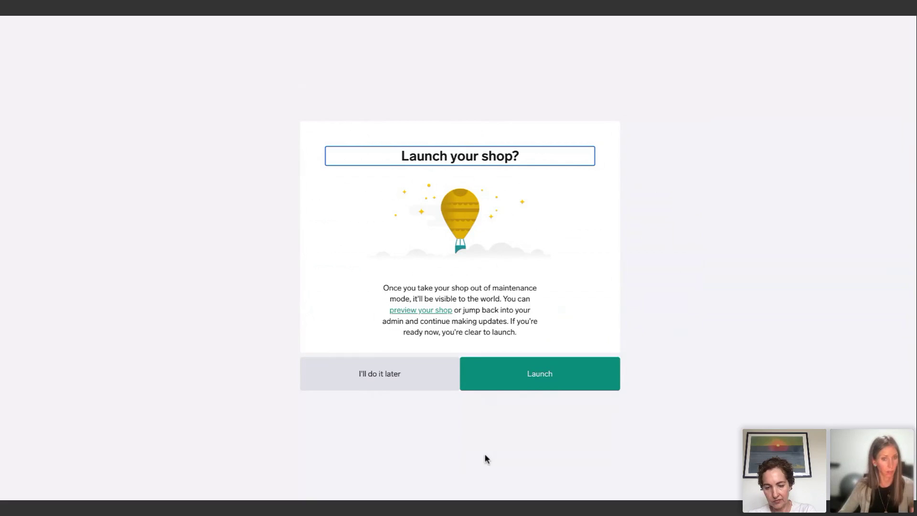
pyautogui.click(543, 381)
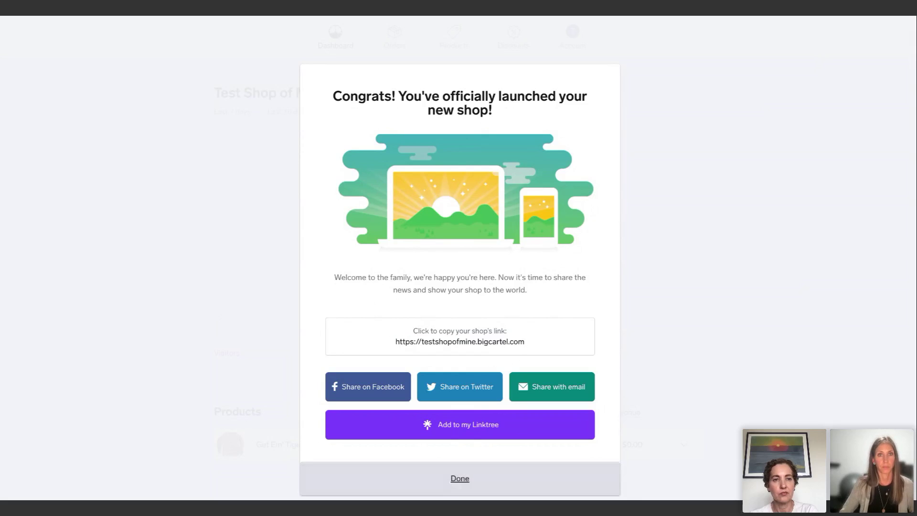
pyautogui.click(444, 478)
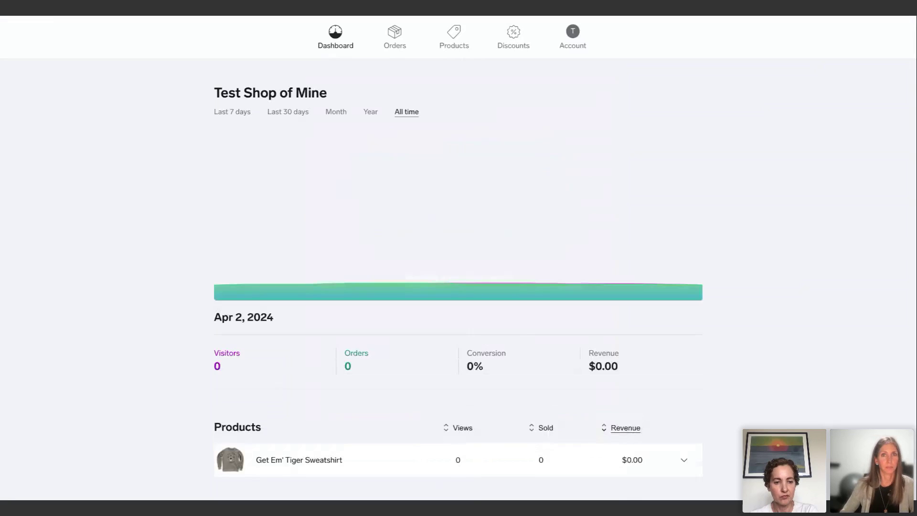